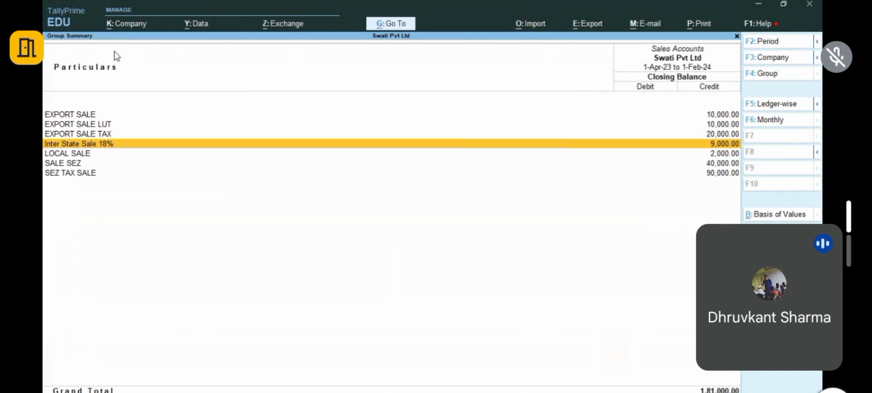
Step: Review the February sales voucher behind the Inter State Sale 18% ledger and return to the Sales Accounts summary
key("Down")
key("Up")
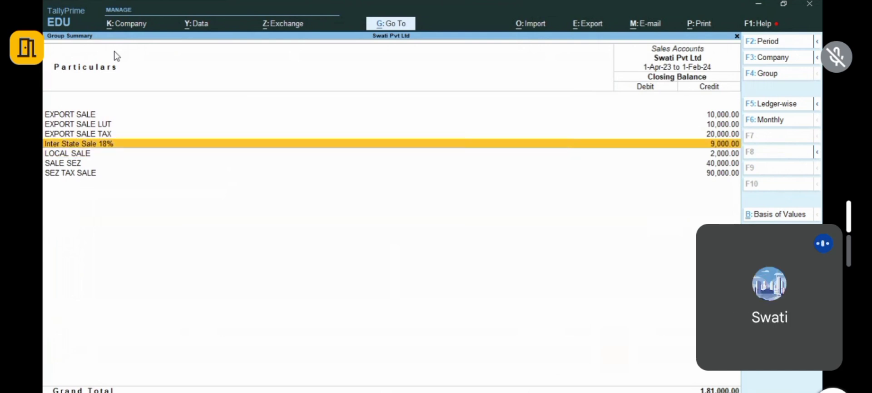
key("Return")
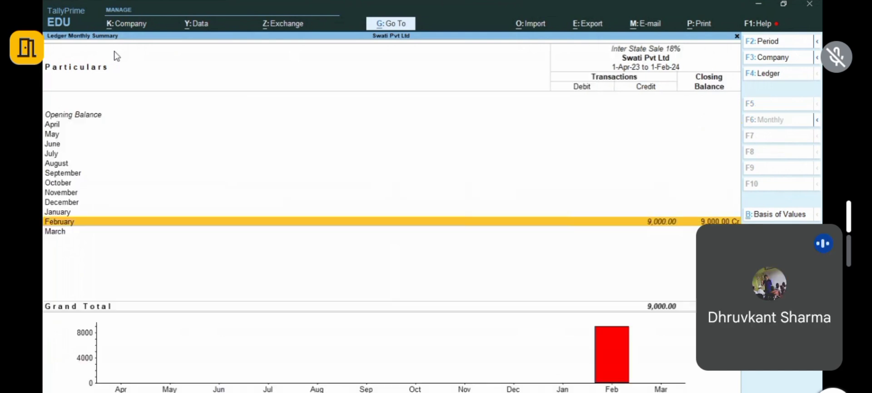
key("Return")
key("Return")
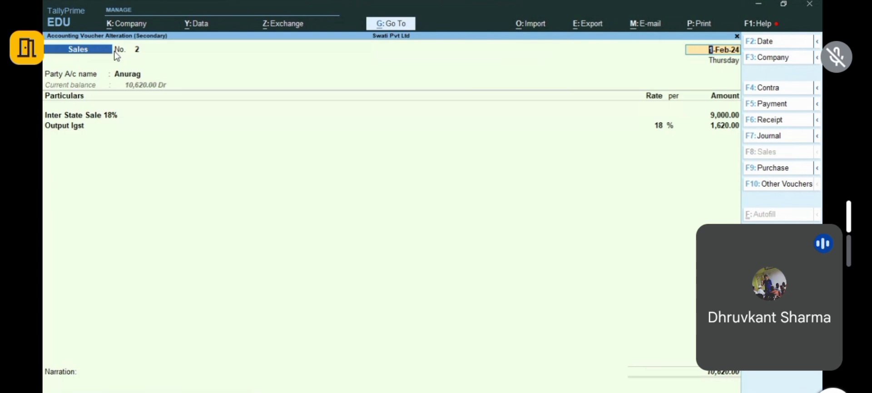
key("Escape")
key("y")
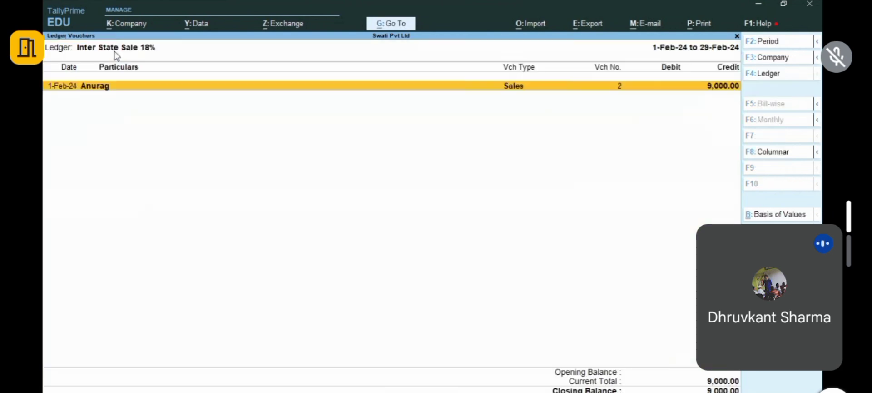
key("Escape")
key("Escape")
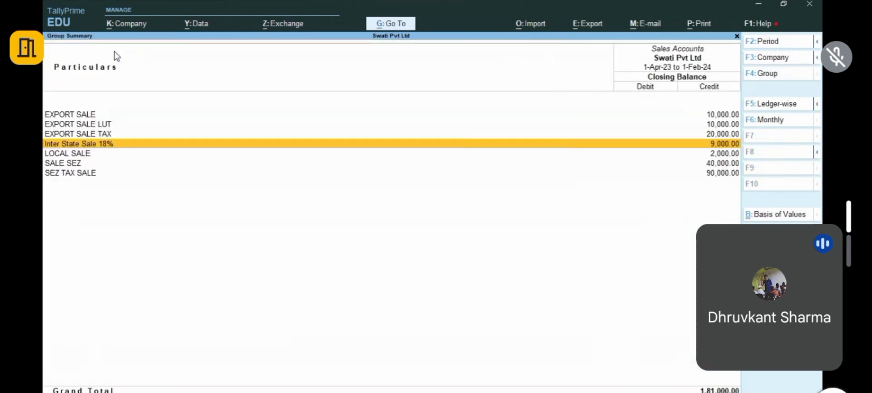
Step: Inspect the January sales voucher and its BULB item under the LOCAL SALE ledger, leaving it without saving changes
key("Down")
key("Return")
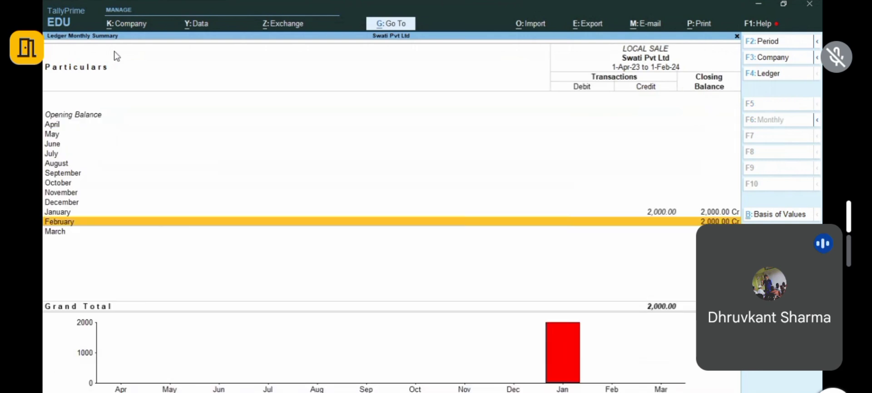
key("Up")
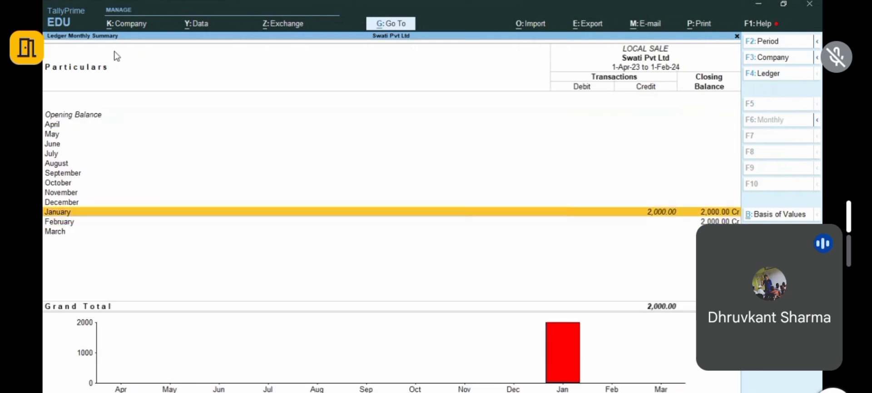
key("Return")
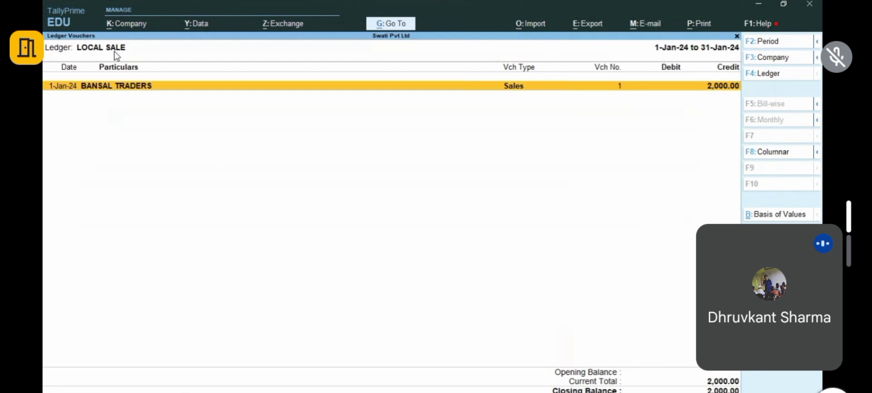
key("Return")
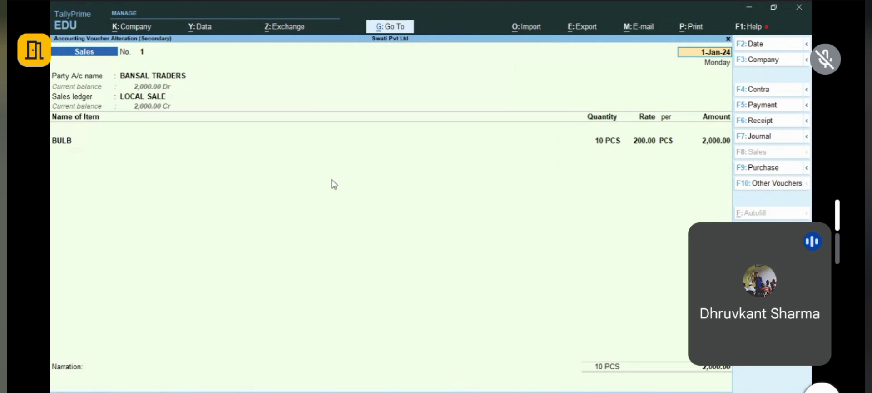
left_click(72, 143)
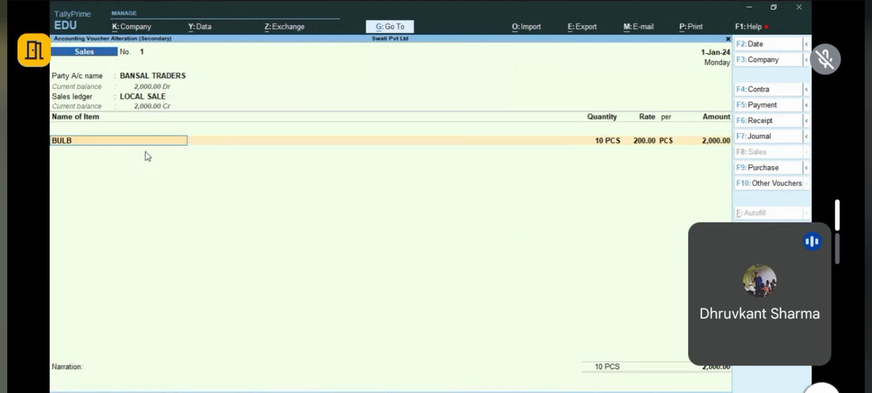
key("BackSpace")
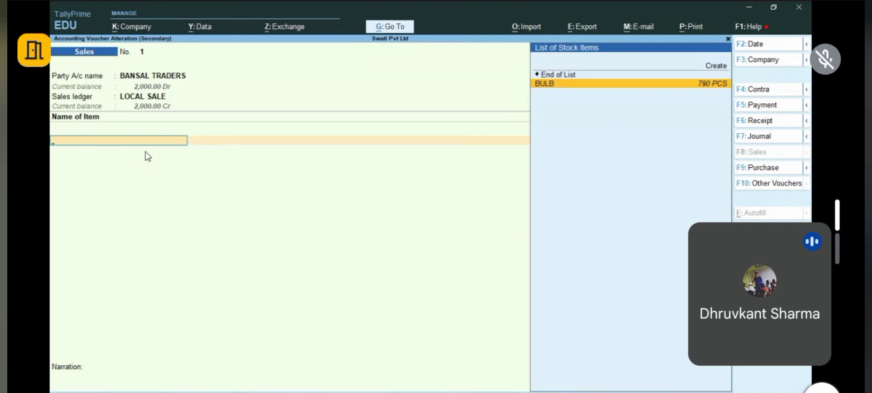
key("Escape")
key("Escape")
key("Escape")
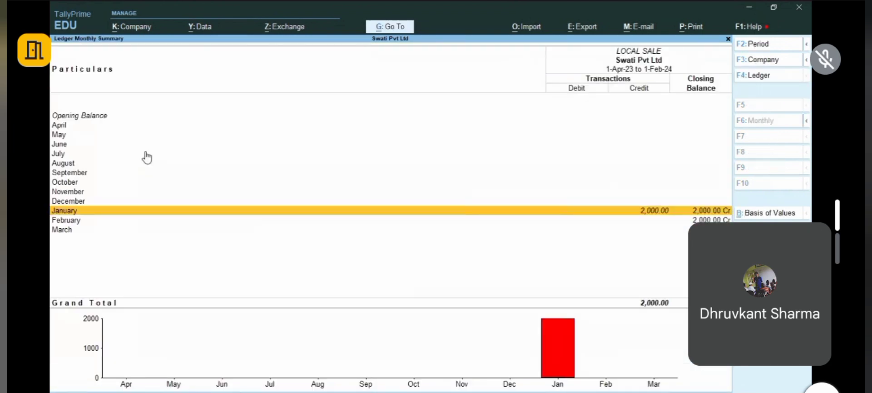
key("Escape")
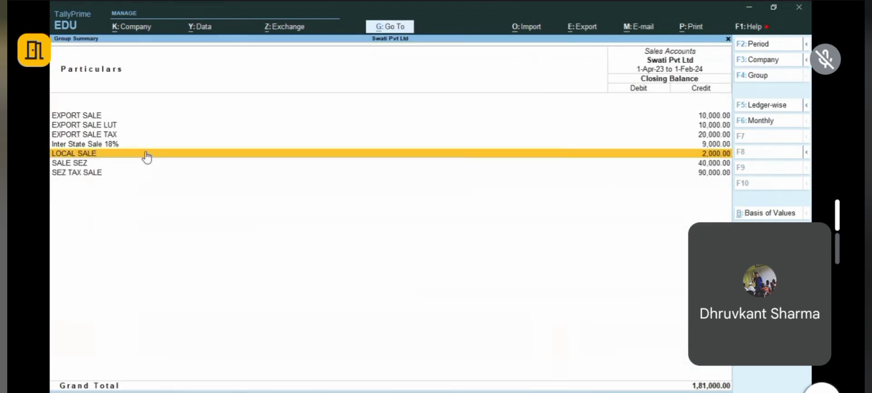
key("Up")
key("Up")
key("Up")
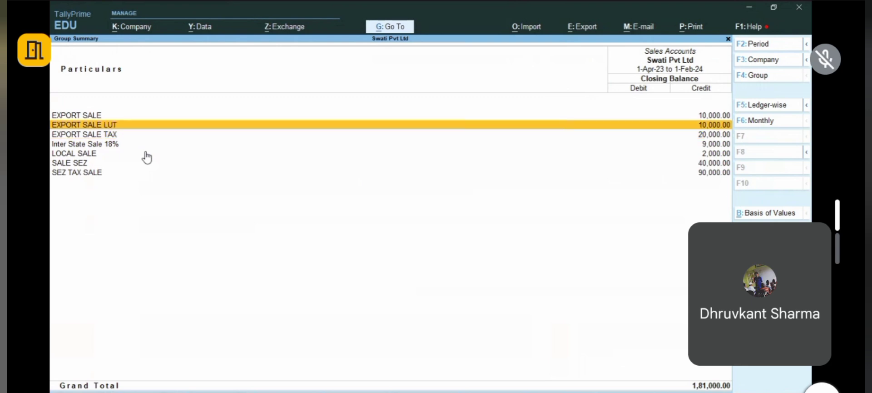
key("Down")
key("Down")
key("Down")
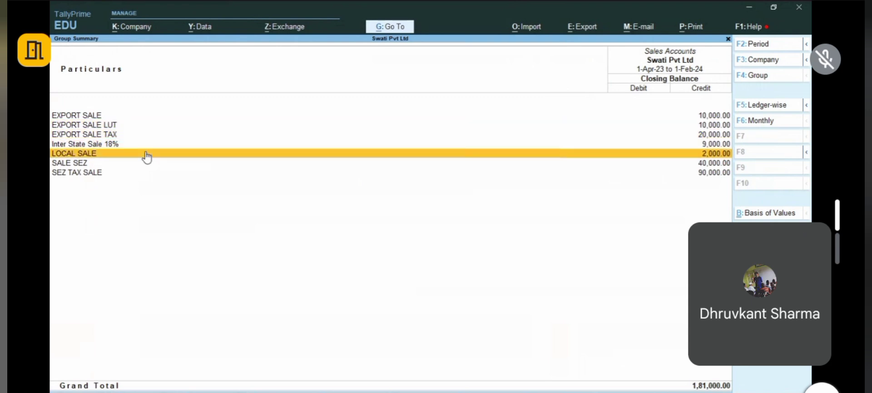
Step: Review the February sales voucher behind the EXPORT SALE ledger and return to the Sales Accounts summary
key("Up")
key("Up")
key("Up")
key("Up")
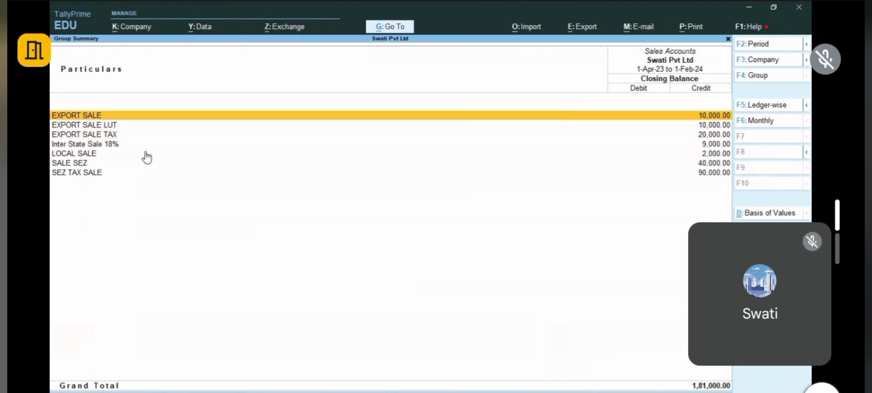
key("Return")
key("Return")
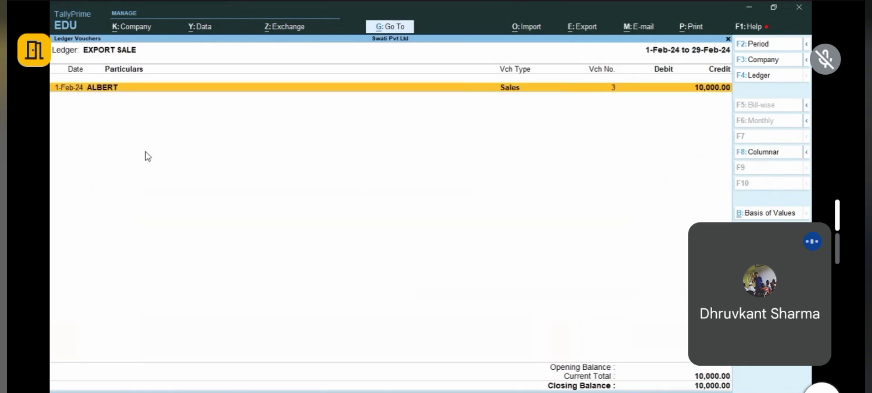
key("Return")
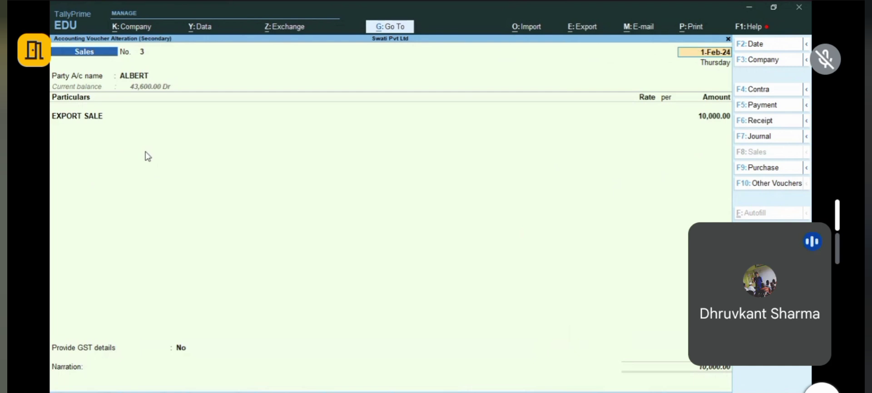
key("BackSpace")
key("Escape")
key("Escape")
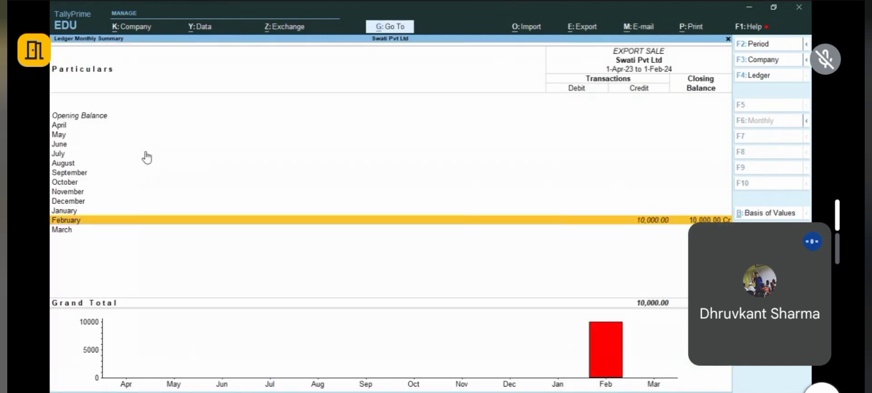
key("Escape")
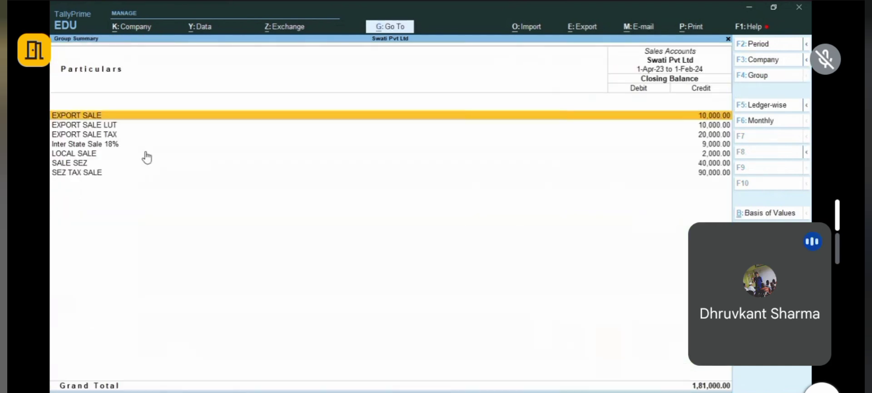
Step: Leave the sales summary and start a new accounting voucher of type Credit Note
key("Down")
key("Down")
key("Down")
key("Down")
key("Escape")
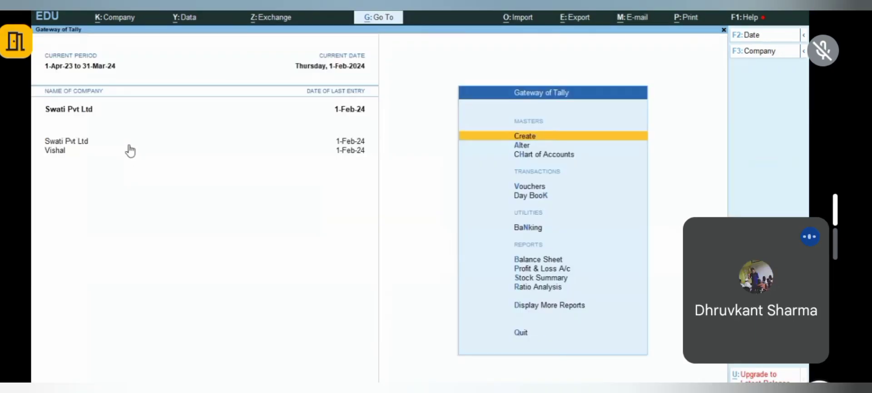
key("v")
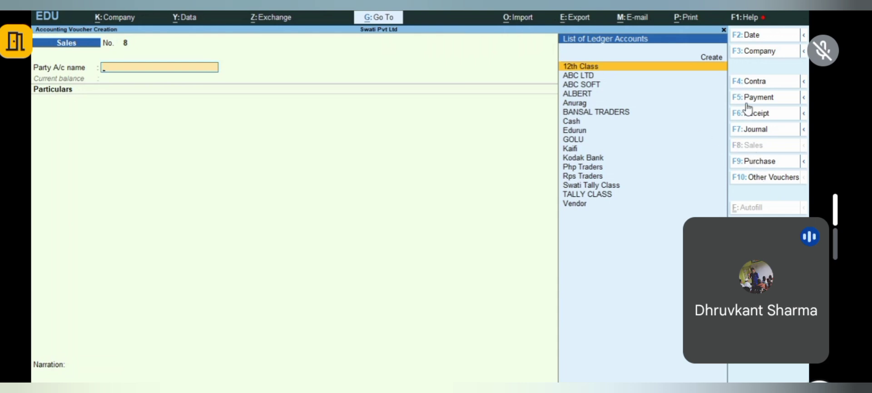
left_click(764, 178)
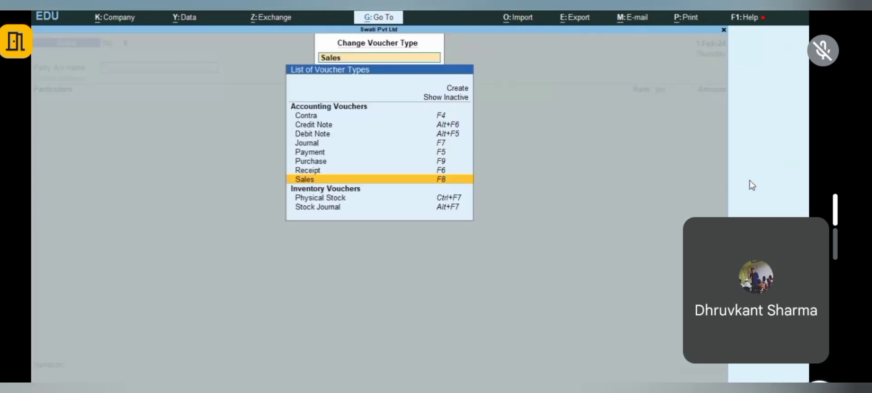
left_click(442, 128)
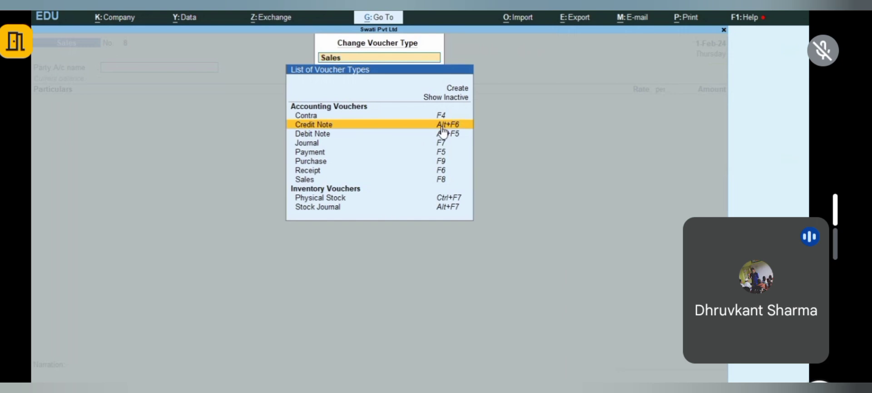
left_click(442, 129)
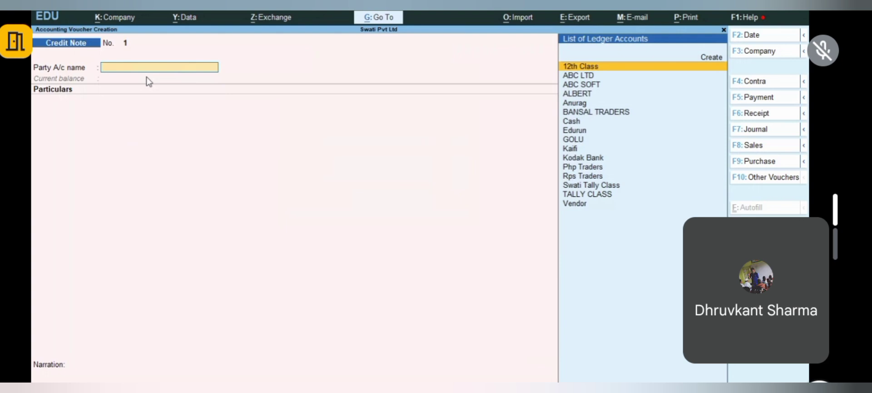
Step: Set the inter-state customer as the credit note's party account, leaving the receipt and original invoice details blank
type("A")
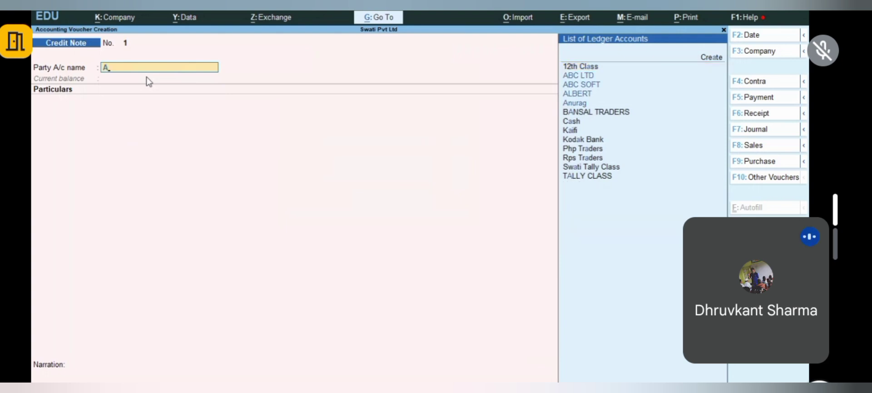
type("nu")
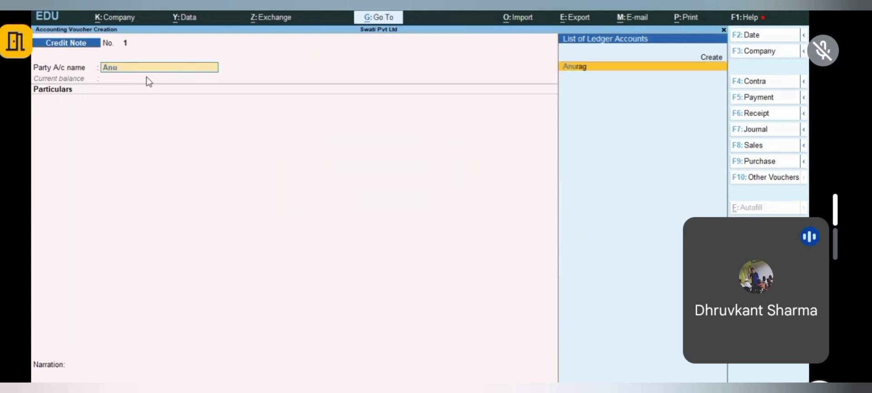
key("Return")
key("Return")
key("Return")
key("Return")
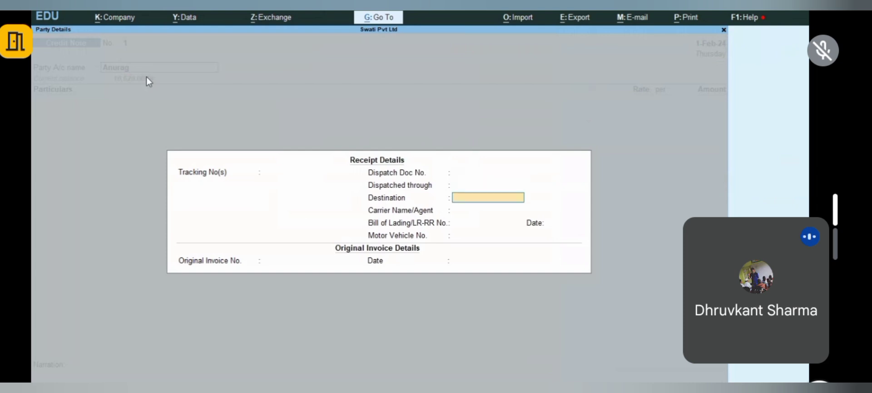
key("Return")
key("Return")
key("Return")
key("Return")
key("Return")
key("Return")
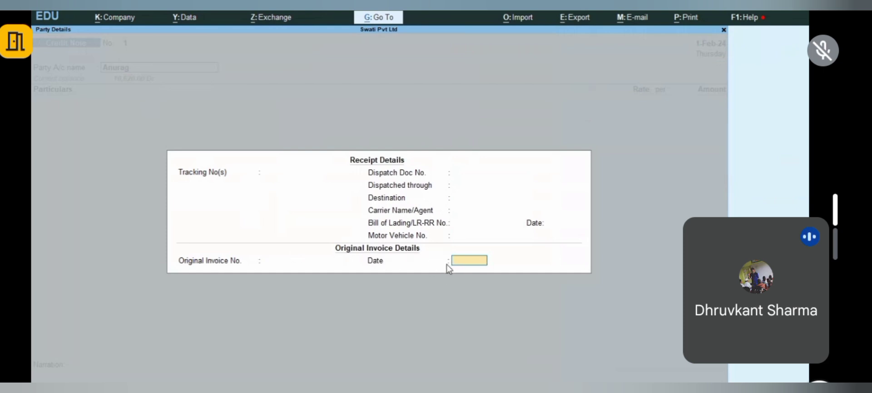
key("Return")
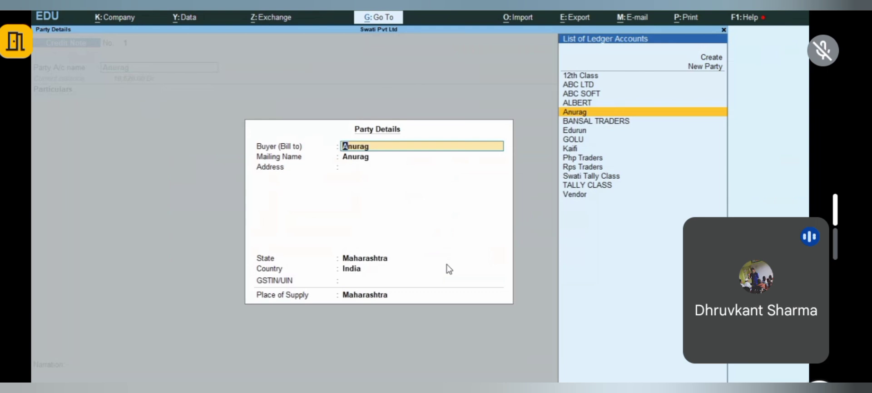
Step: Accept the buyer's default party details with Maharashtra as the state and place of supply
key("Return")
key("Return")
key("Return")
key("Return")
key("Return")
key("Return")
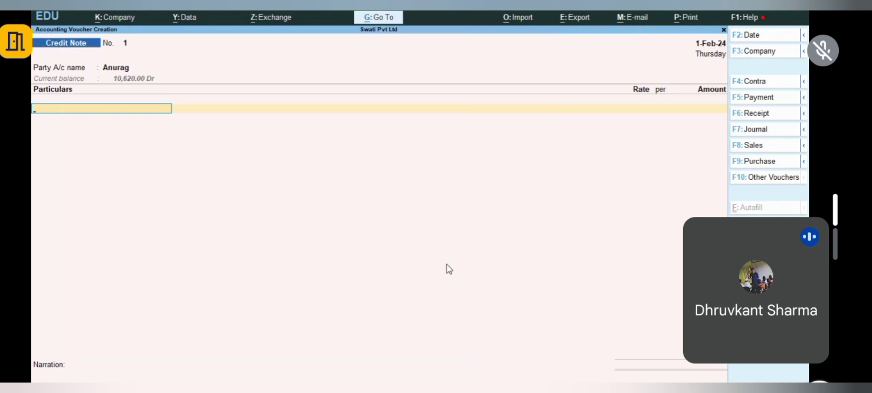
Step: Add the Inter State Sale 18% ledger to the credit note with an amount of 3,000
type("Int")
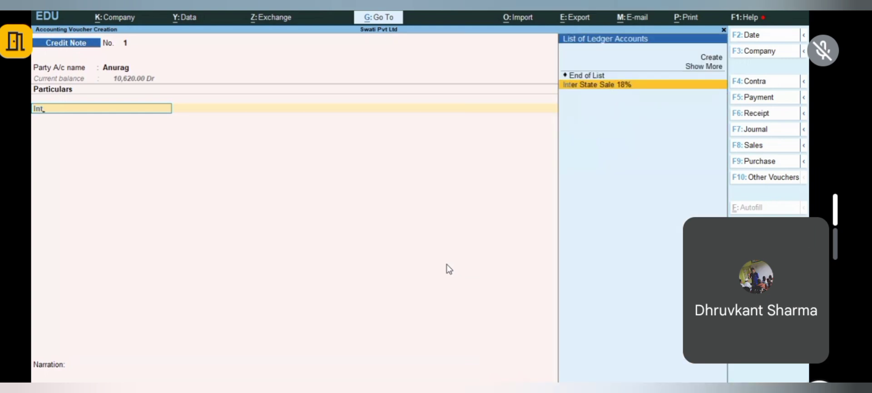
key("Return")
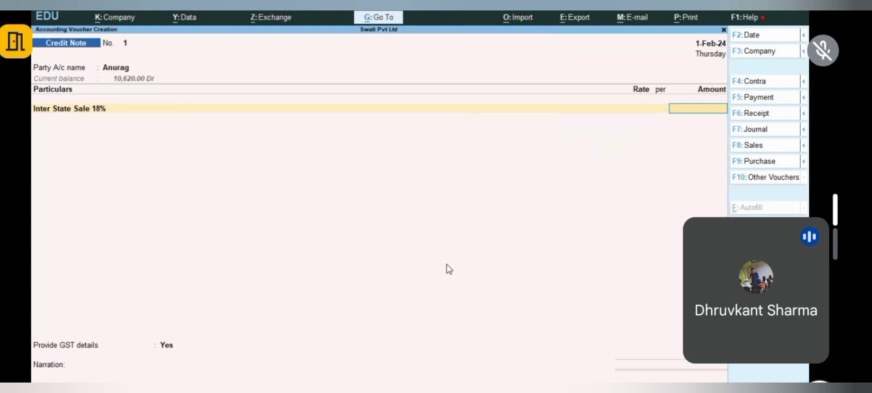
type("3000")
key("Return")
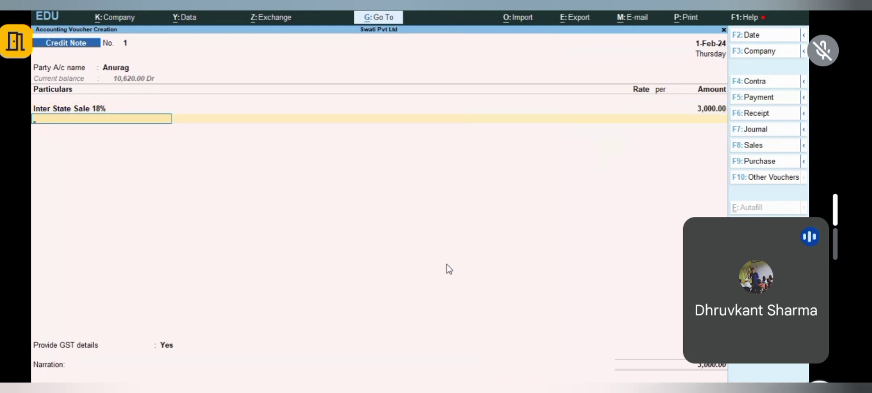
Step: Add the Output Igst ledger to the credit note at 18%, giving 540.00
type("Ou")
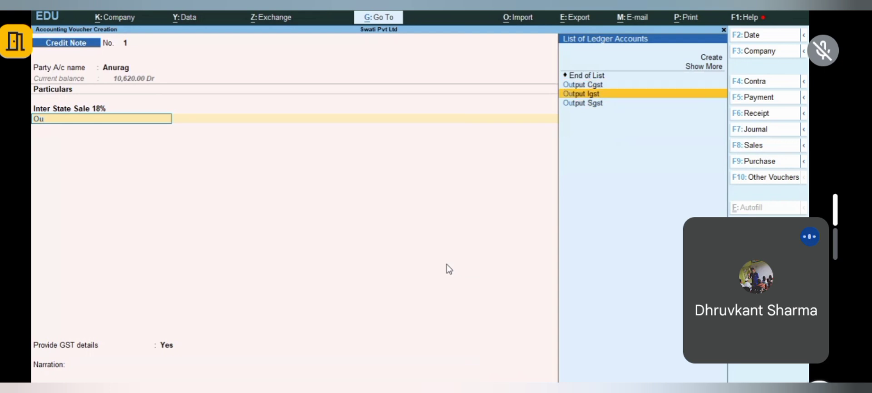
key("Down")
key("Up")
key("Return")
key("Return")
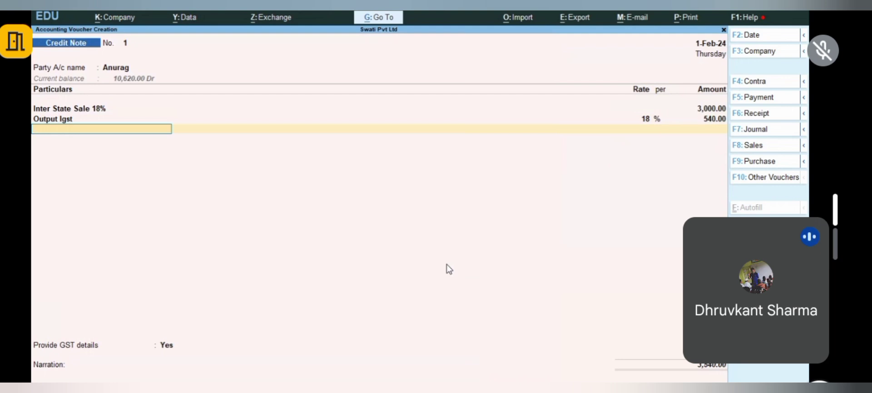
Step: End the credit note's ledger entries and set Provide GST details to No
key("Return")
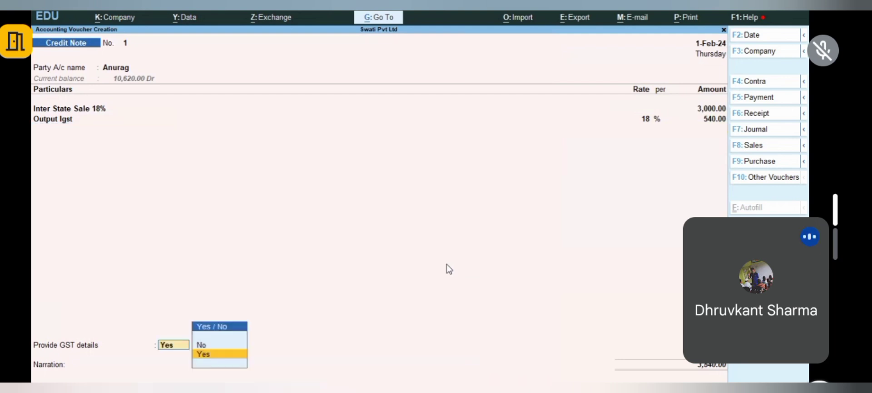
key("Up")
key("Return")
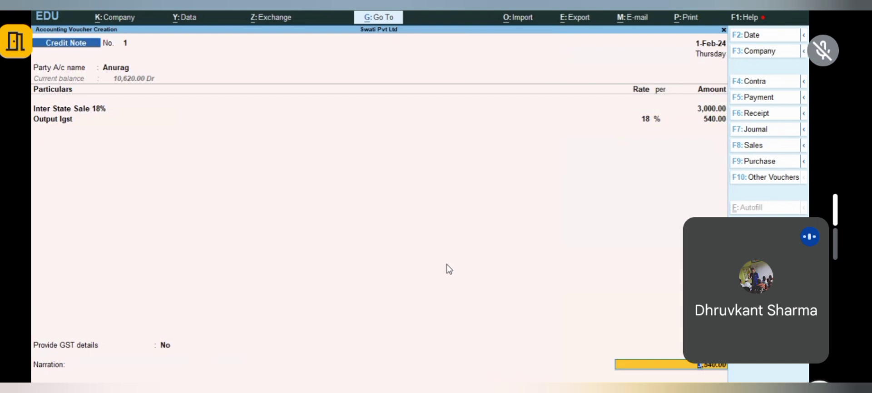
Step: Adjust the 3,540.00 credit as Agst Ref against pending bill 2 and save the credit note
key("Return")
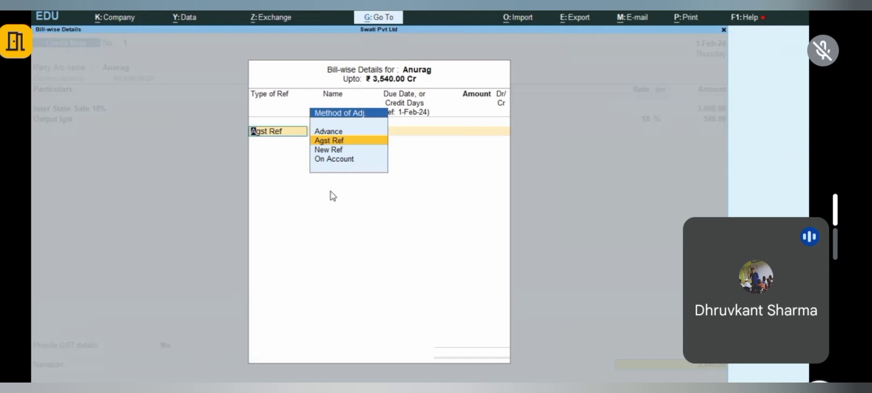
key("Return")
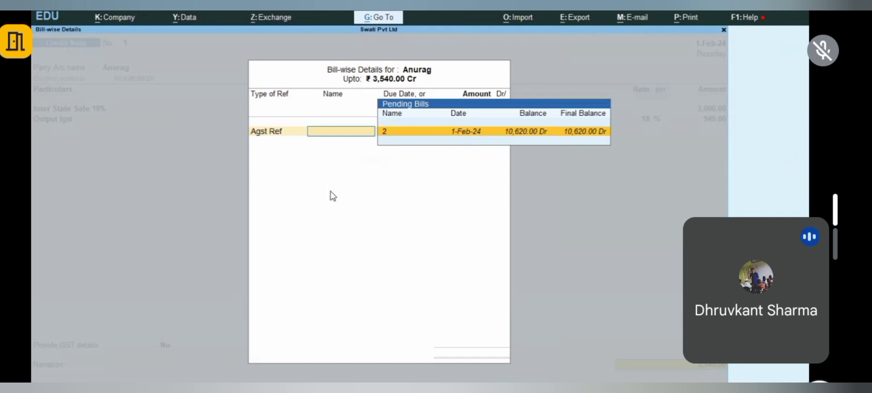
key("Return")
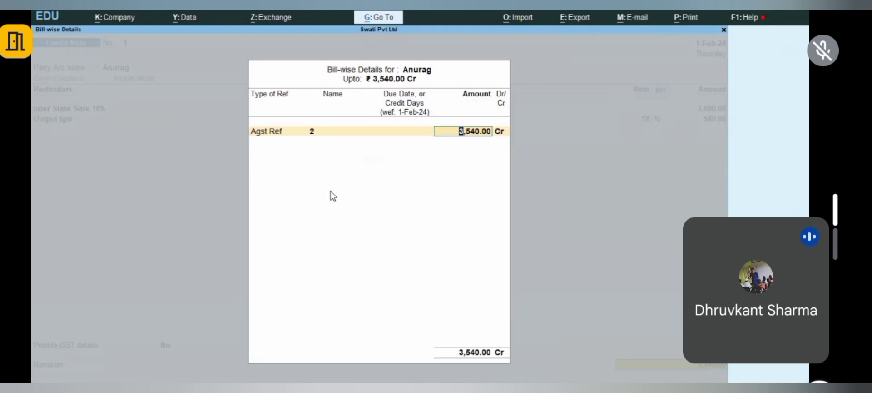
key("Return")
key("Return")
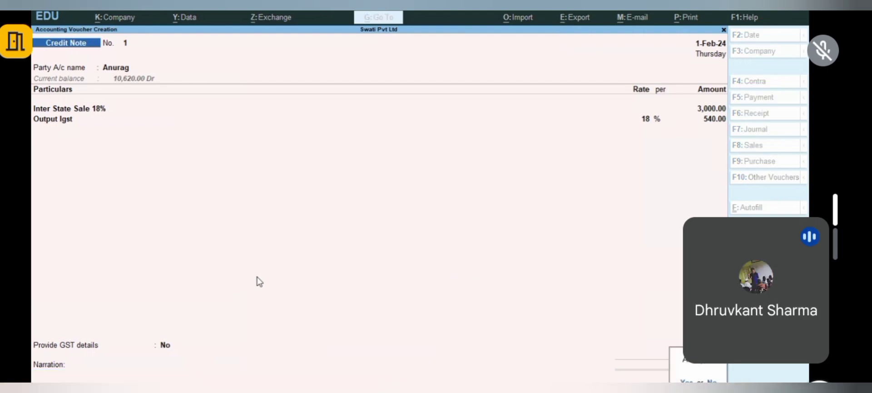
key("Return")
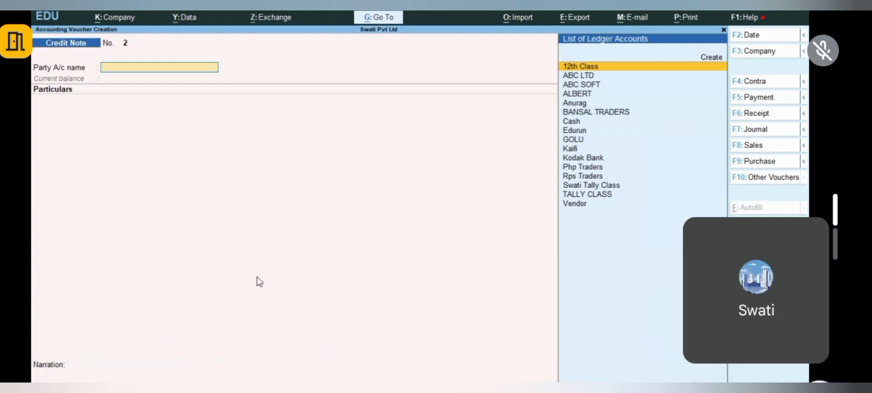
Step: Try to switch the new credit note to Item Invoice mode
key("ctrl+h")
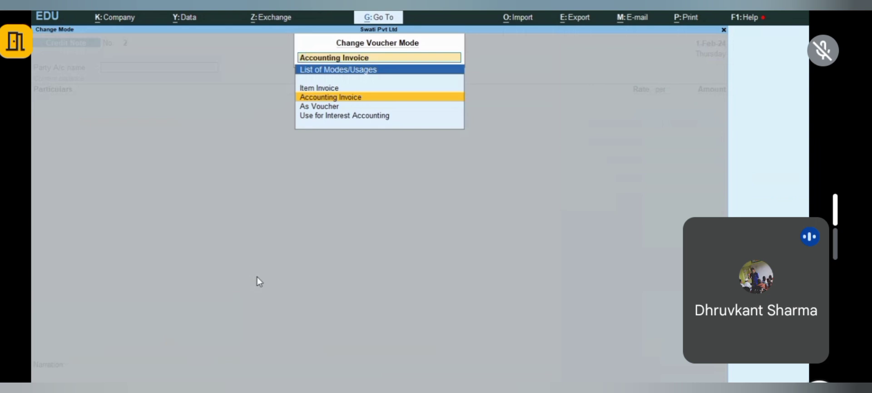
key("Up")
key("Down")
key("Down")
key("Up")
key("Return")
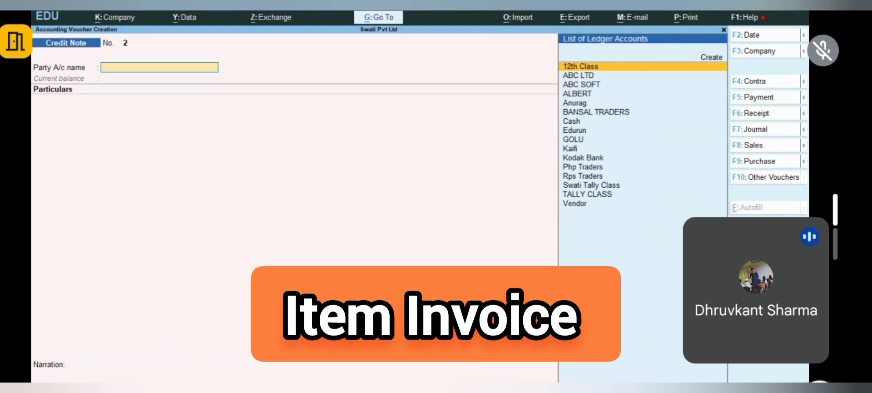
Step: Set BANSAL TRADERS as the credit note's party account, leaving the receipt and original invoice details blank
type("Ban")
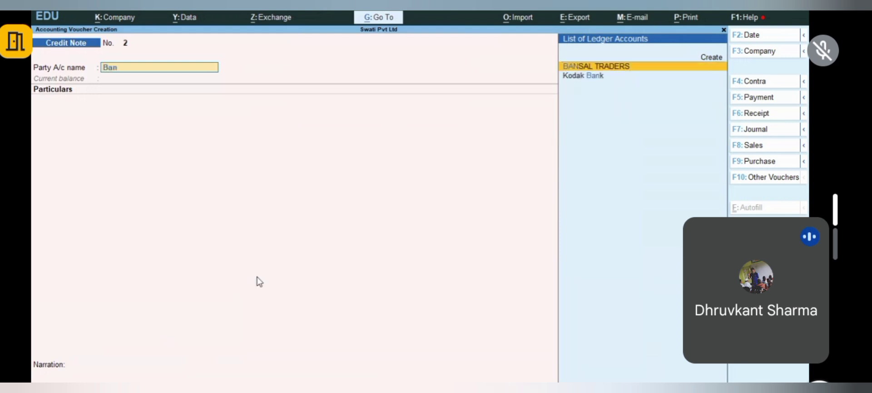
key("Return")
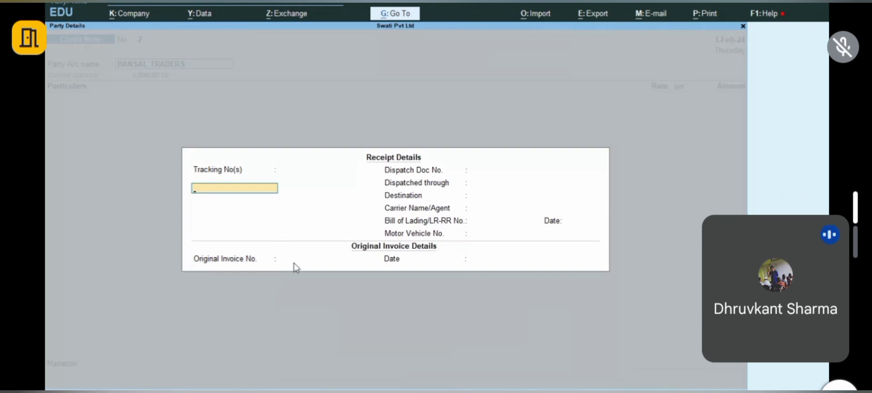
key("Return")
key("Return")
key("Return")
key("Return")
key("Return")
key("Return")
key("Return")
key("Return")
key("Return")
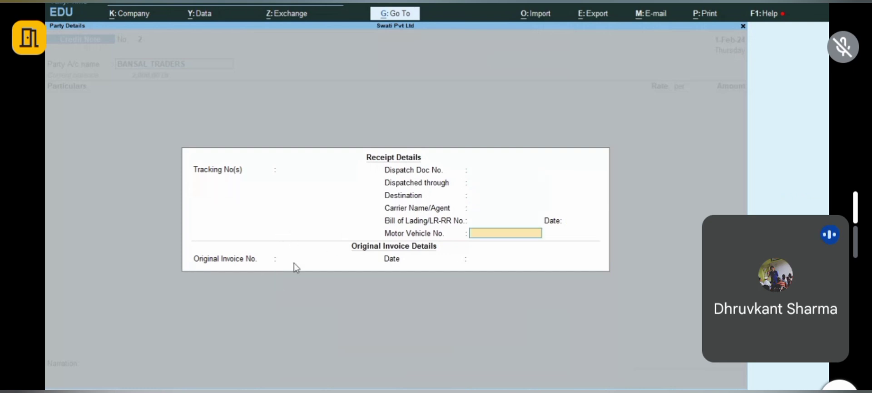
key("Return")
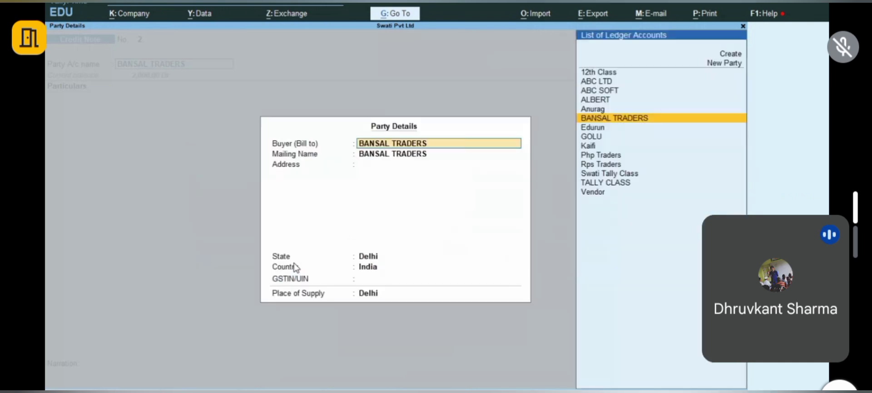
Step: Accept the default party details for BANSAL TRADERS with Delhi as the state and place of supply
key("Return")
key("Return")
key("Return")
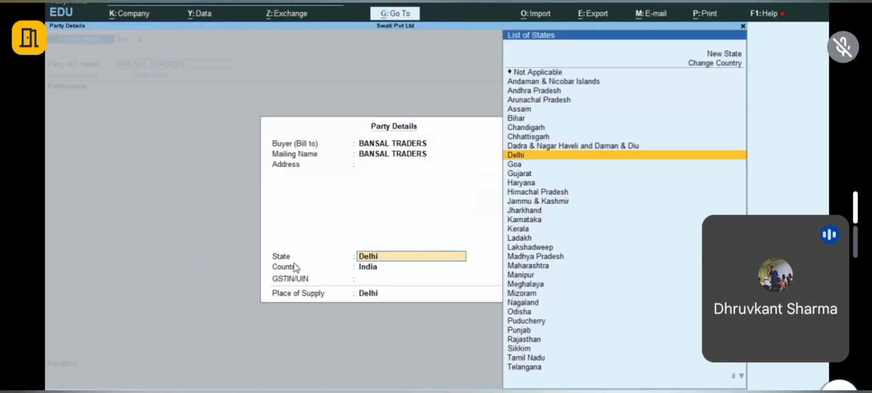
key("Return")
key("Return")
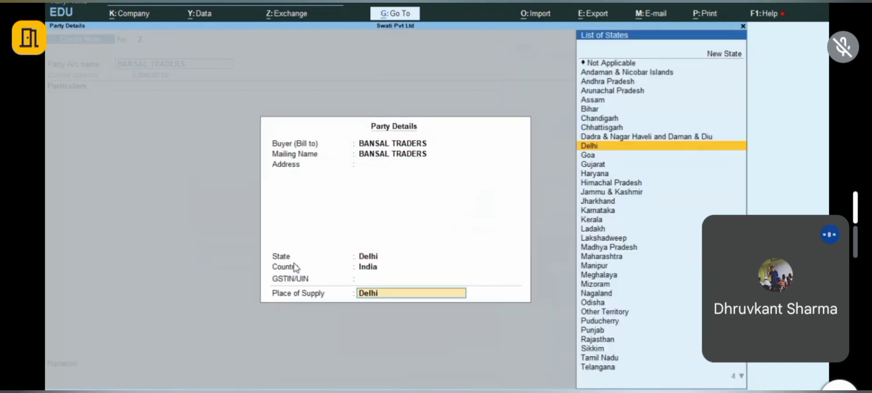
key("Return")
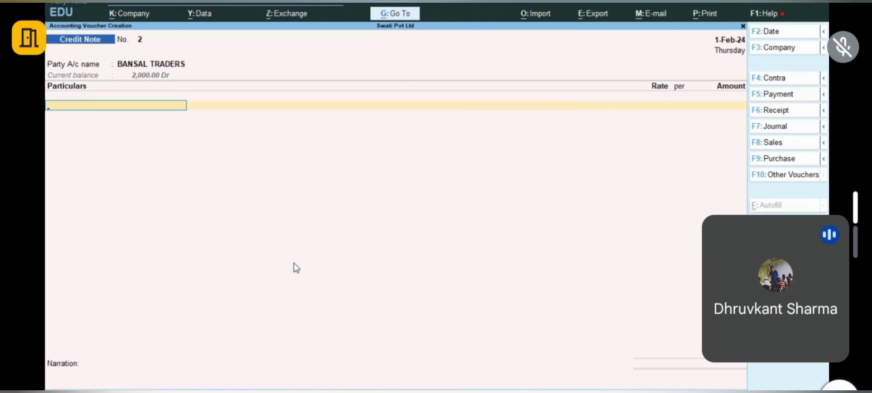
type("b")
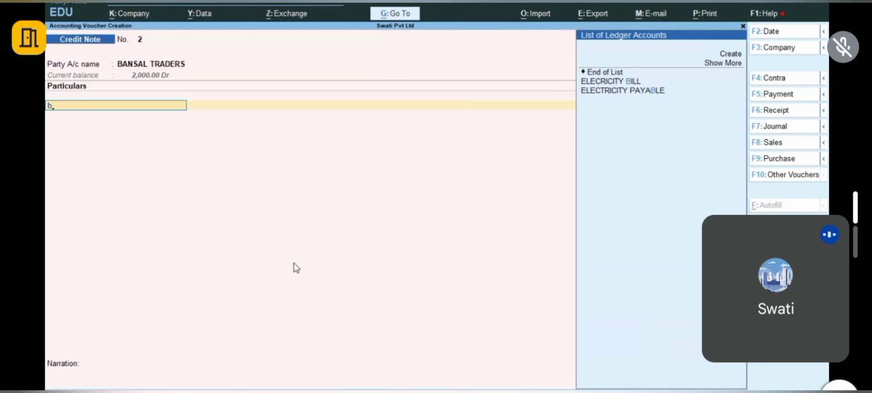
type("a")
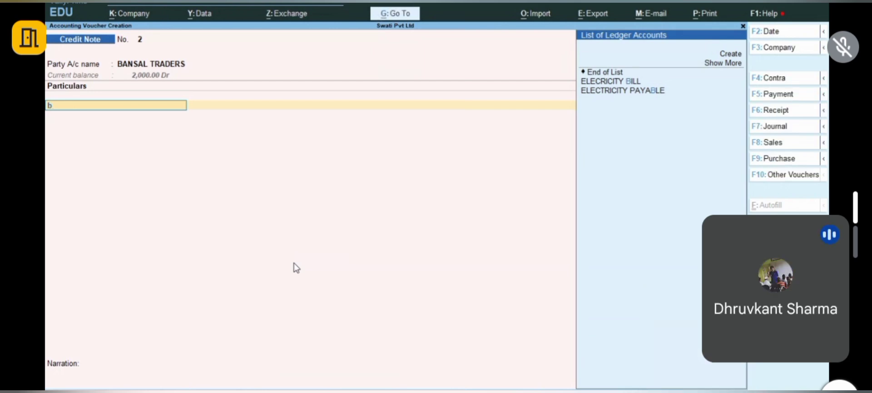
key("BackSpace")
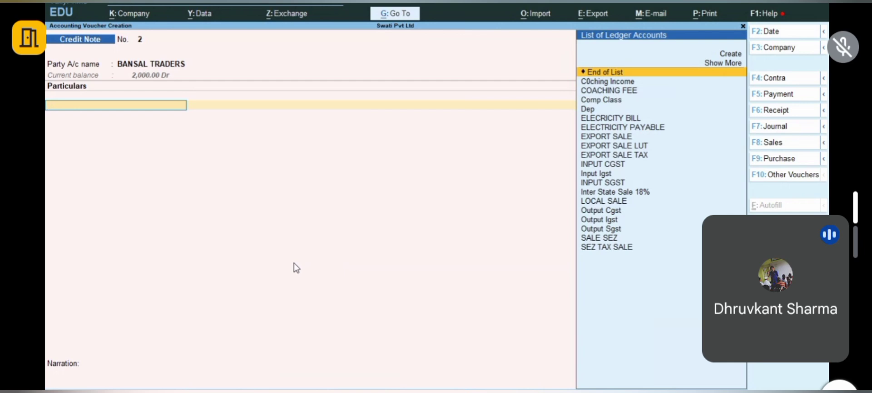
Step: Change the credit note's voucher mode to Item Invoice
key("ctrl+h")
key("Up")
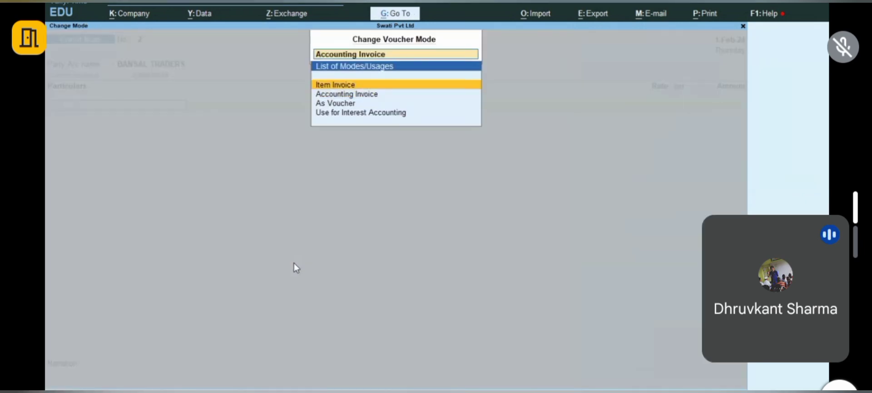
key("Return")
Step: Keep BANSAL TRADERS as the item invoice's party and leave its receipt and original invoice details blank
key("Return")
key("Return")
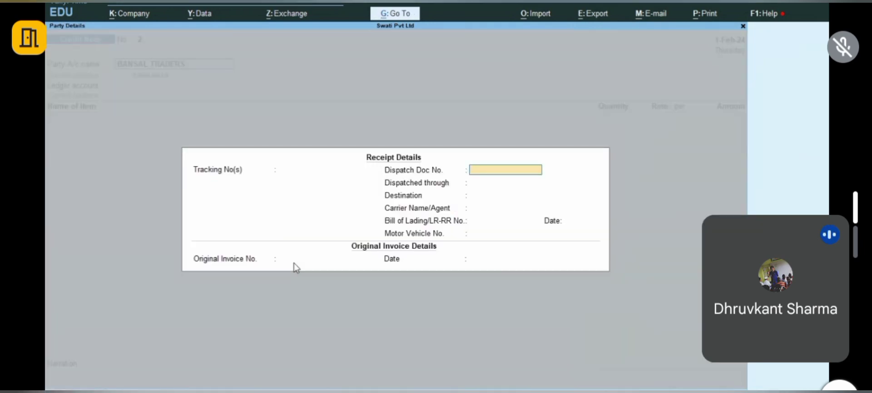
key("Return")
key("Return")
key("Return")
key("Return")
key("Return")
key("Return")
key("Return")
key("Return")
Step: Accept the buyer's default Delhi details and the default Comp Class ledger account to reach the item lines
key("Return")
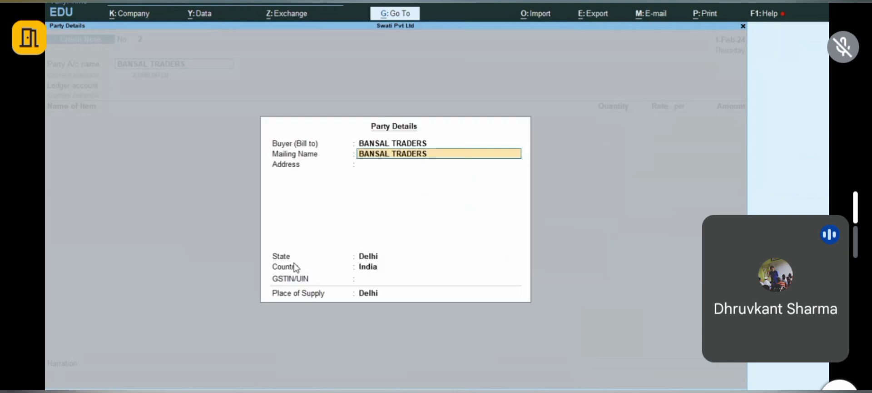
key("Return")
key("Return")
key("Return")
key("Return")
key("Return")
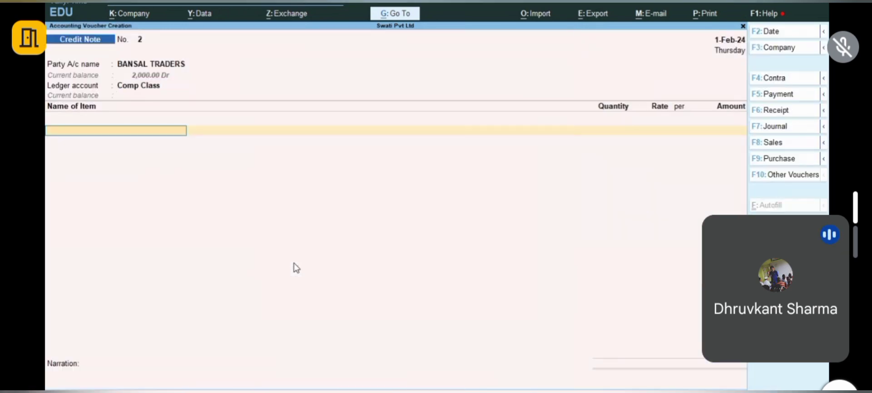
Step: Select BULB as the returned stock item and change the ledger account to LOCAL SALE
type("Bu")
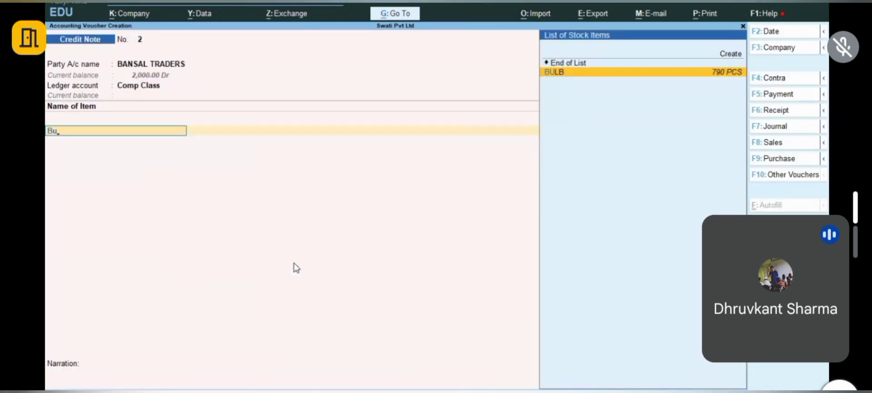
key("Return")
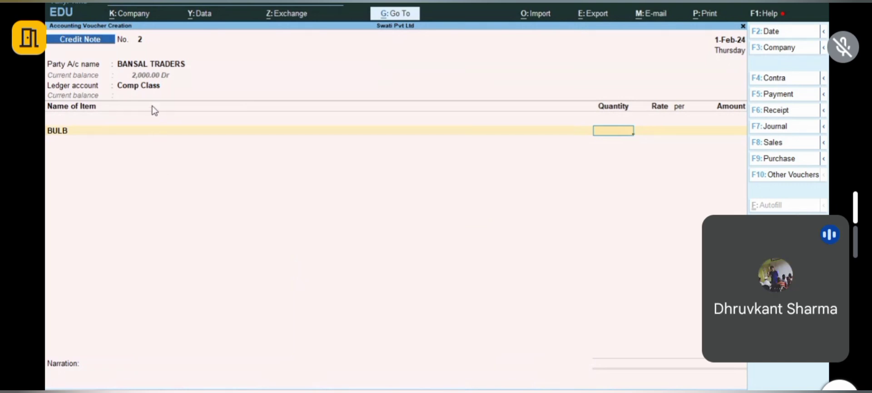
left_click(144, 85)
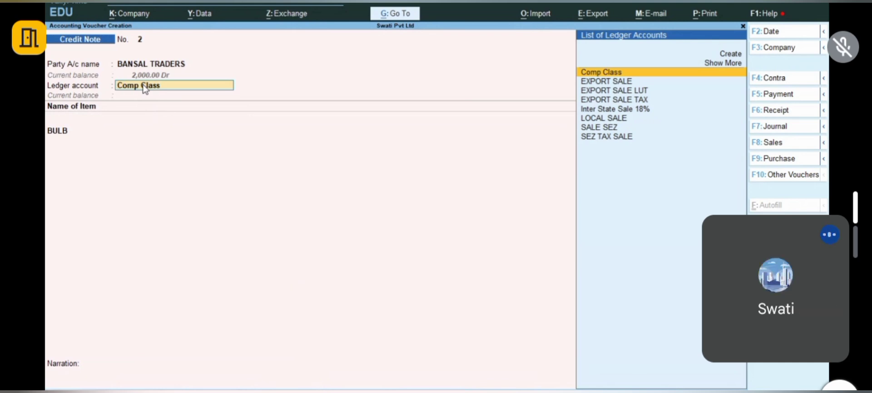
type("Lo")
key("Return")
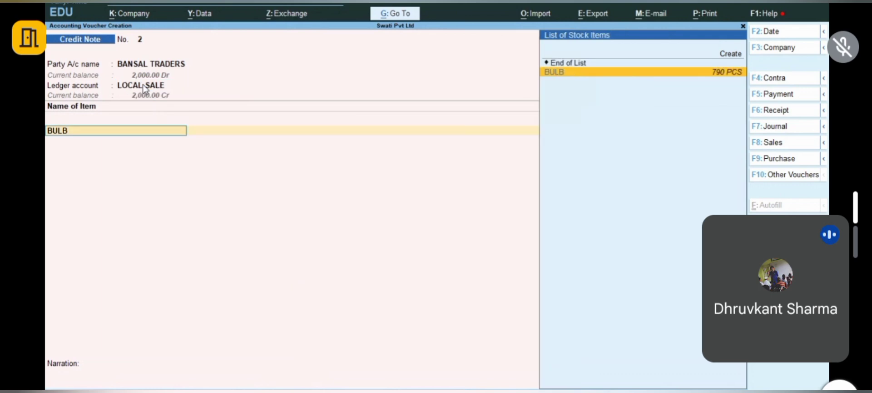
key("Return")
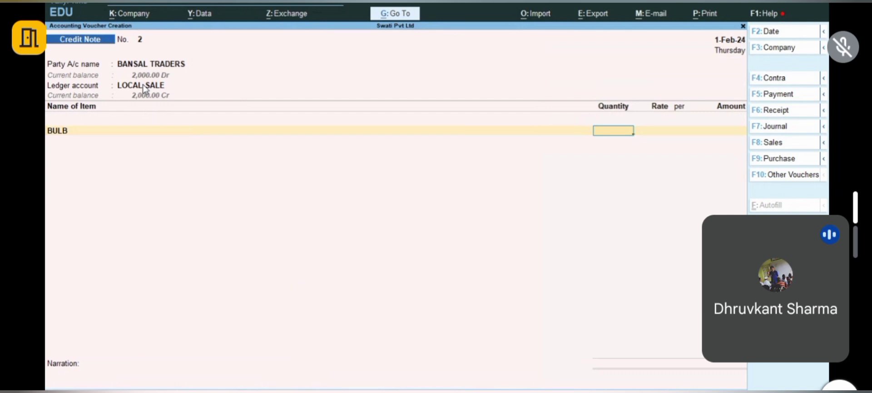
Step: Enter a quantity of 5 PCS for the BULB item and accept the rate of 200.00 per PCS
type("5")
key("Return")
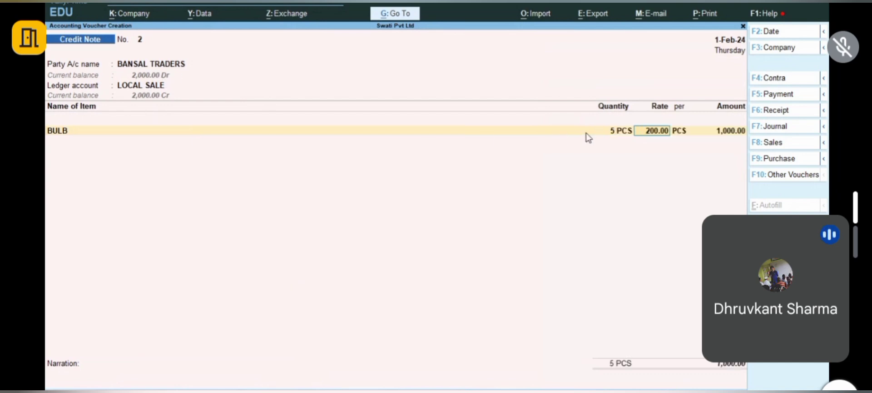
key("Return")
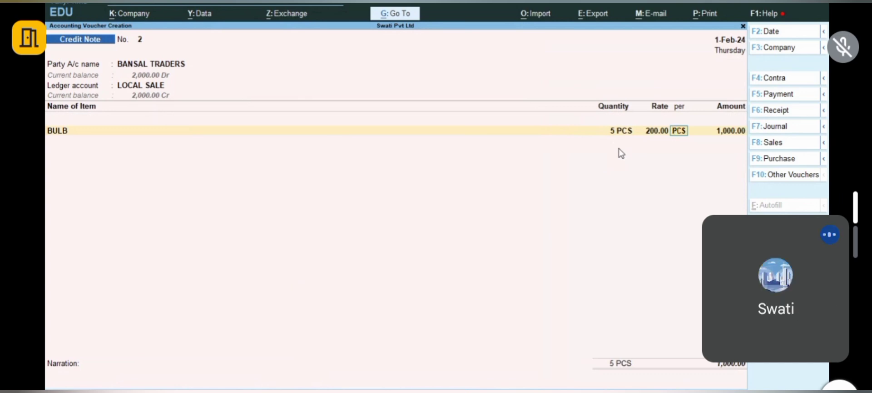
key("Return")
key("Return")
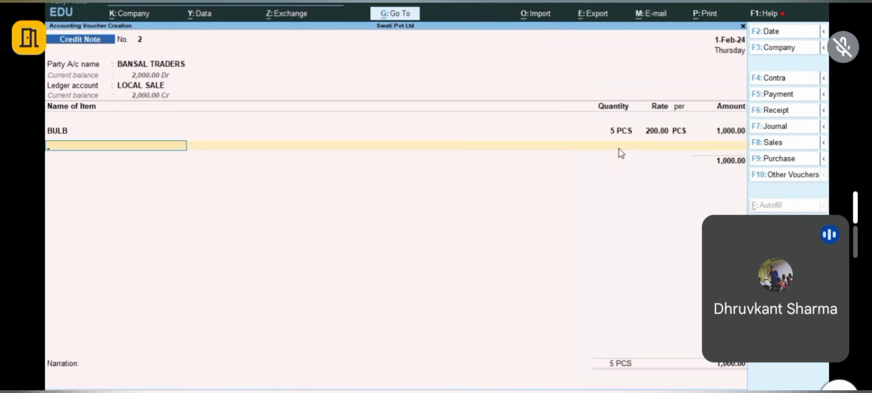
Step: End the item list, set Provide GST details to No, and proceed to the bill-wise details for BANSAL TRADERS
key("Return")
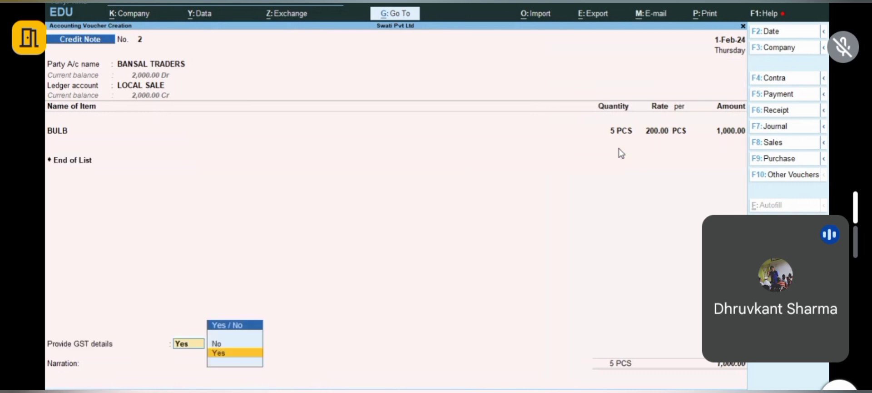
key("Up")
key("Return")
key("Return")
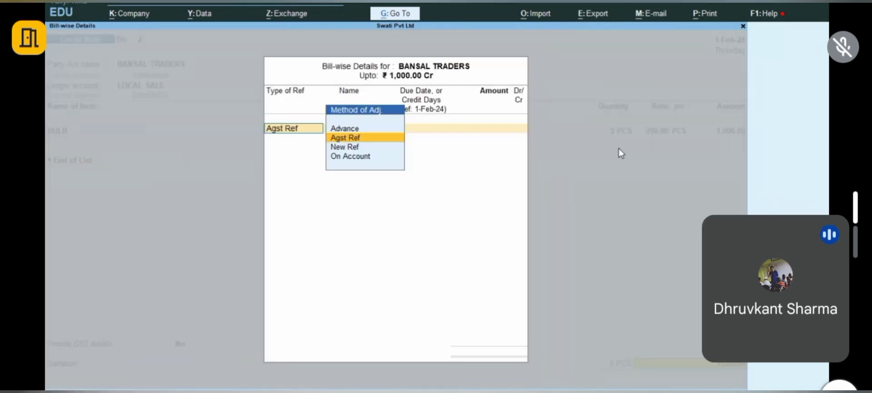
Step: Allocate the full 1,000.00 for BANSAL TRADERS against bill reference 1, leave the narration blank, and save the credit note
key("Return")
key("Return")
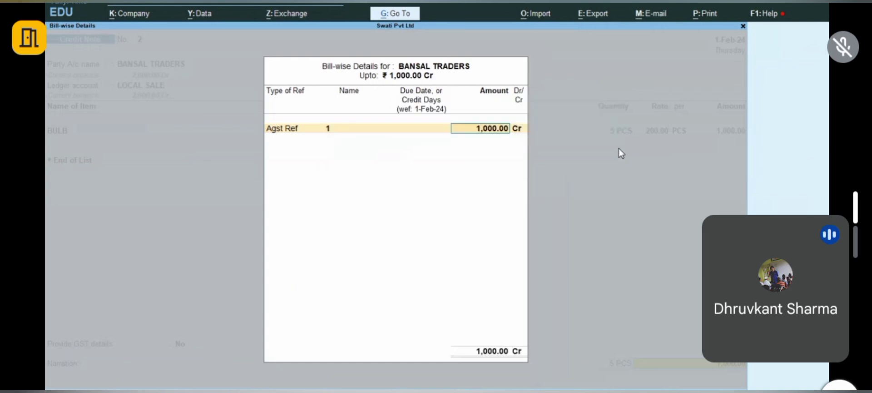
key("Return")
key("Return")
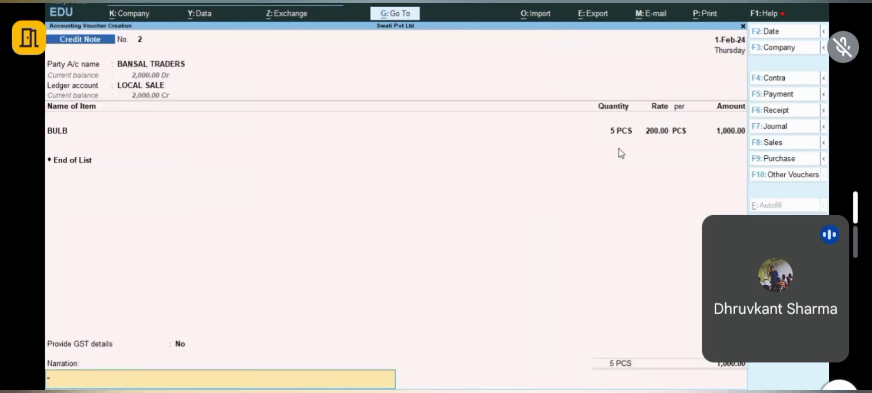
key("Return")
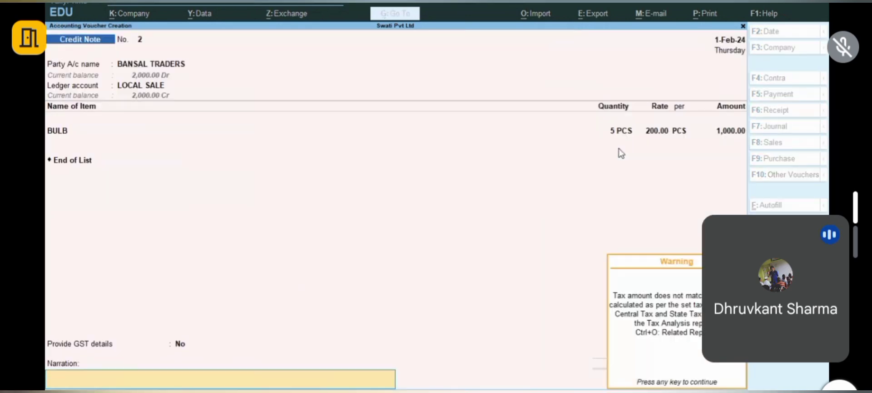
key("Return")
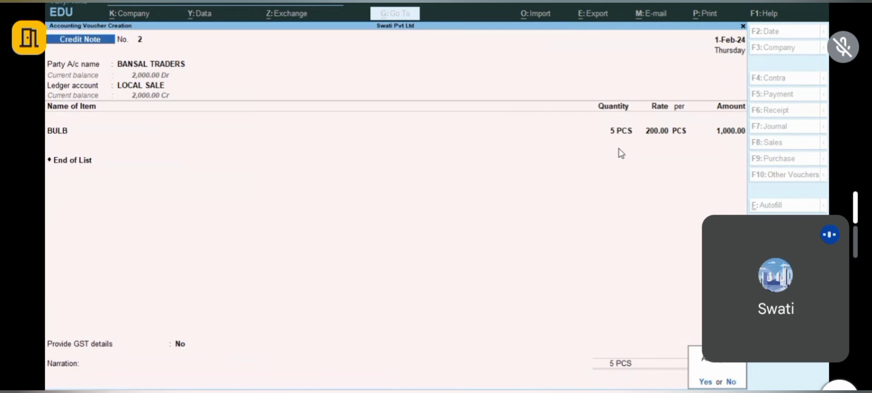
key("Return")
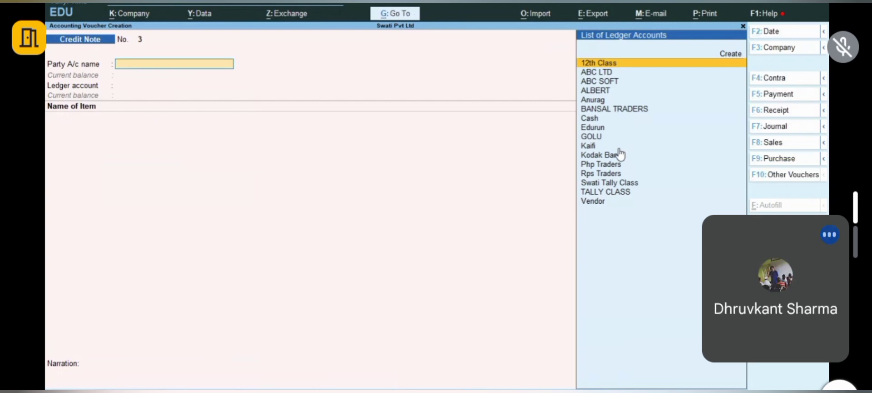
Step: Change the voucher mode of the new credit note from Item Invoice to Accounting Invoice
key("ctrl+h")
key("Down")
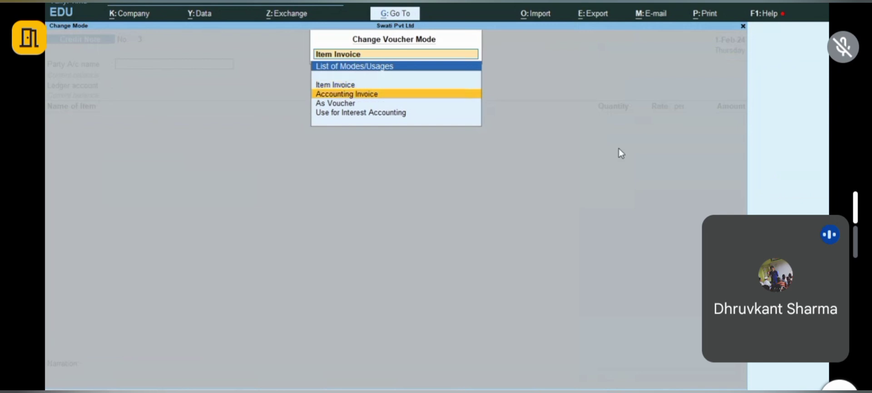
key("Down")
key("Up")
key("Return")
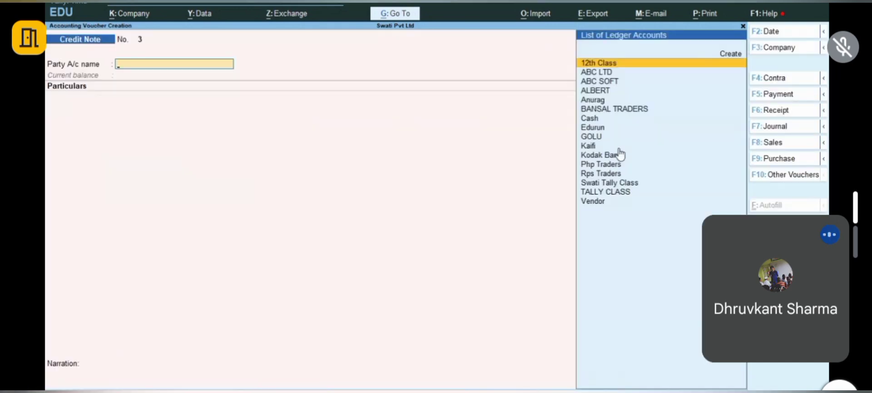
Step: Select the Canada-based customer as the party account, leave the receipt and original invoice details blank, and accept the default buyer details
type("Alb")
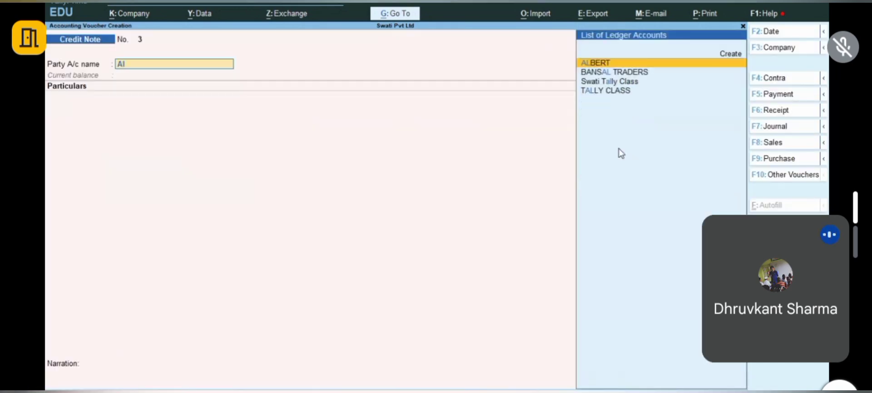
key("Return")
key("Return")
key("Return")
key("Return")
key("Return")
key("Return")
key("Return")
key("Return")
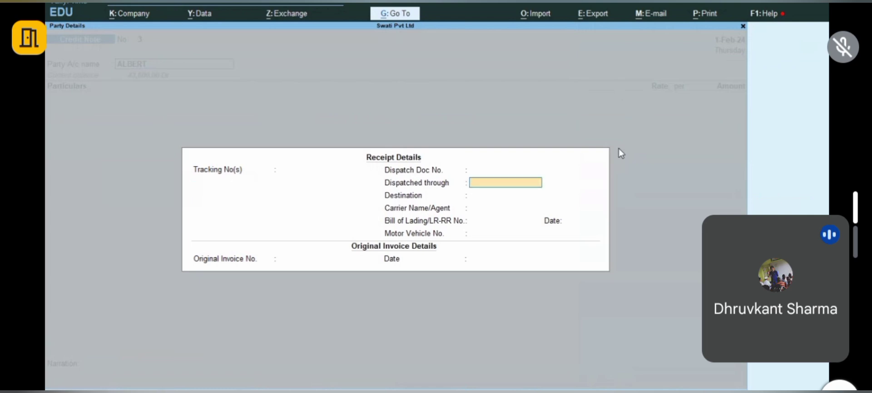
key("Return")
key("Return")
key("Return")
key("Return")
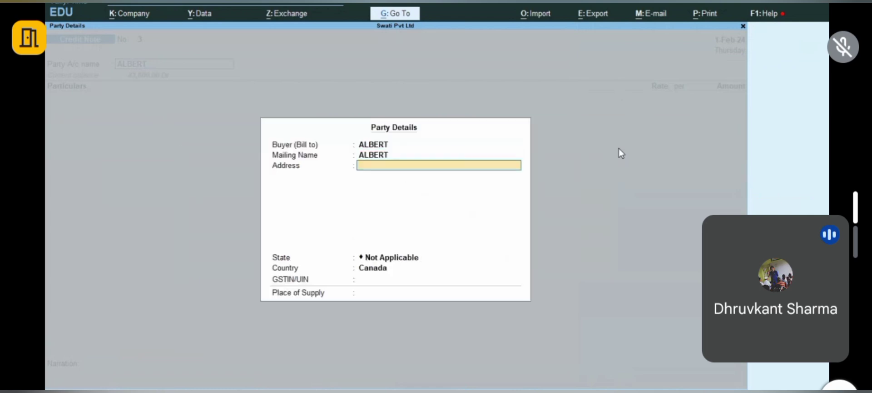
key("Return")
key("Return")
key("Return")
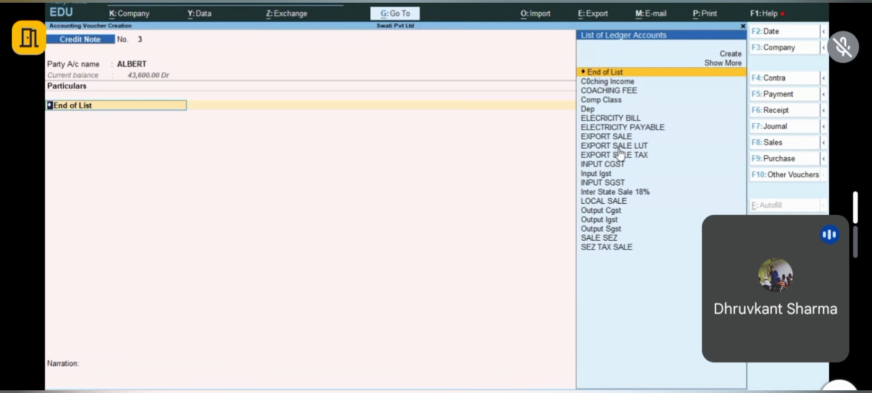
Step: Enter EXPORT SALE with an amount of 5,000 as the only particular and set Provide GST details to No
type("Exp")
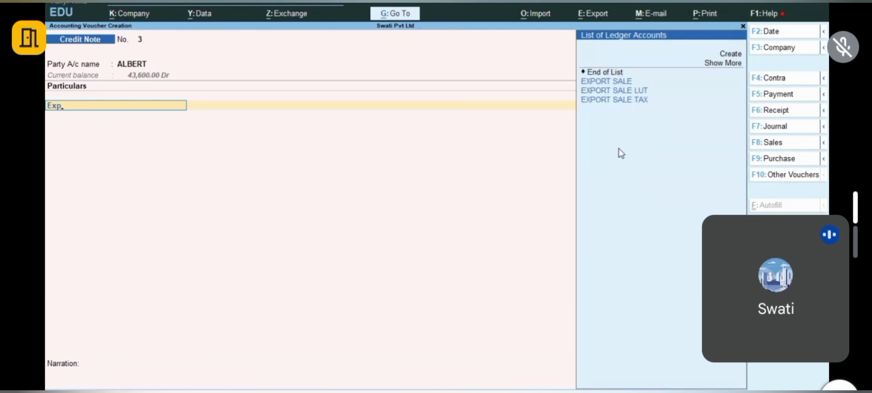
key("Return")
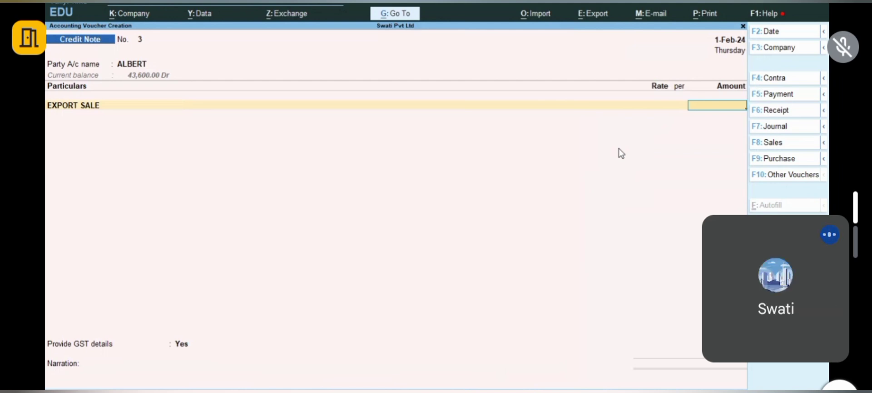
type("5,00")
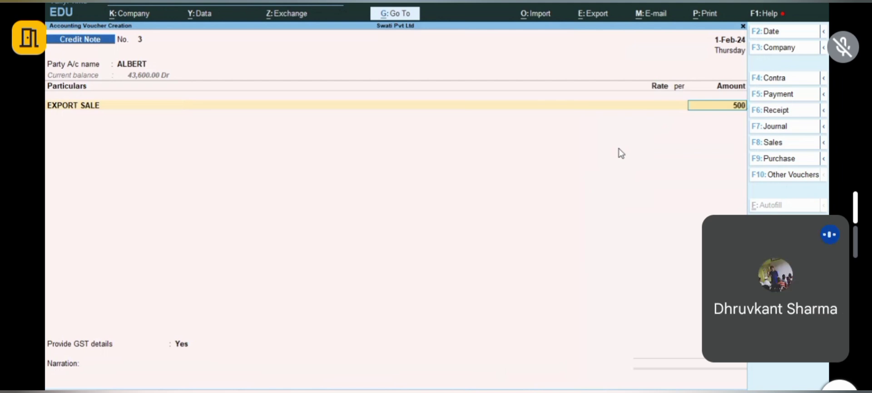
type("0")
key("Return")
key("Return")
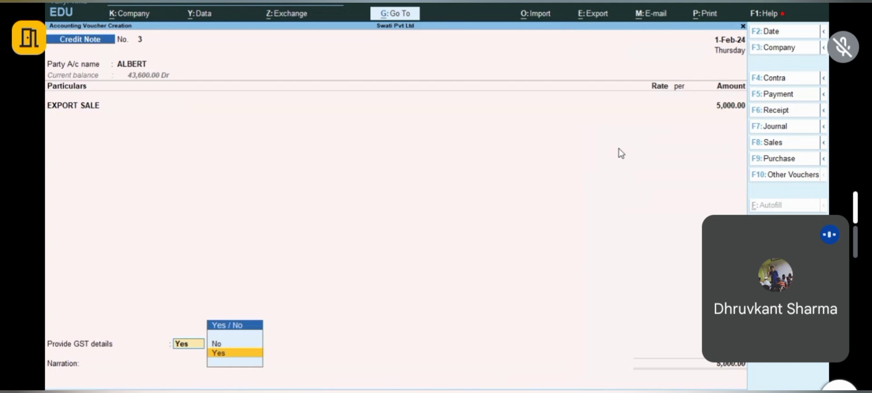
key("n")
key("Return")
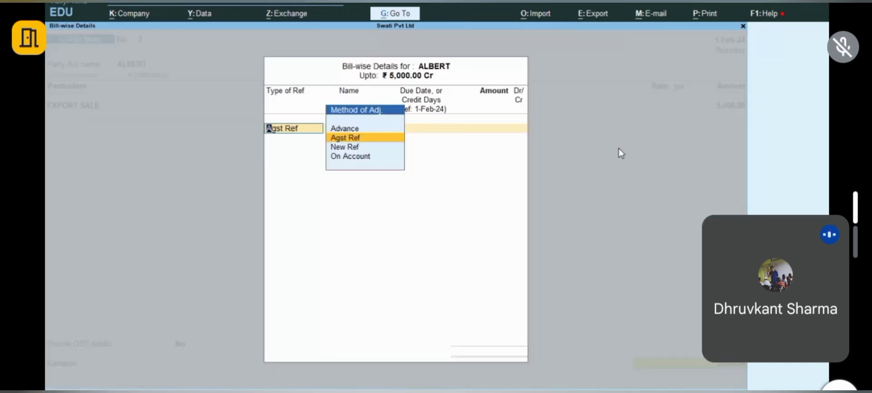
Step: Allocate the full 5,000.00 as Agst Ref to the customer's pending bill 3, then return to the Gateway of Tally
key("Return")
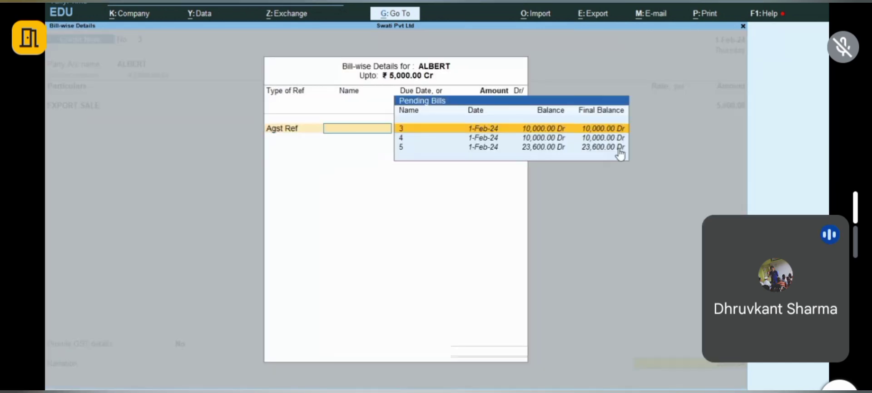
key("Down")
key("Down")
key("Up")
key("Up")
key("Down")
key("Down")
key("Up")
key("Up")
key("Down")
key("Down")
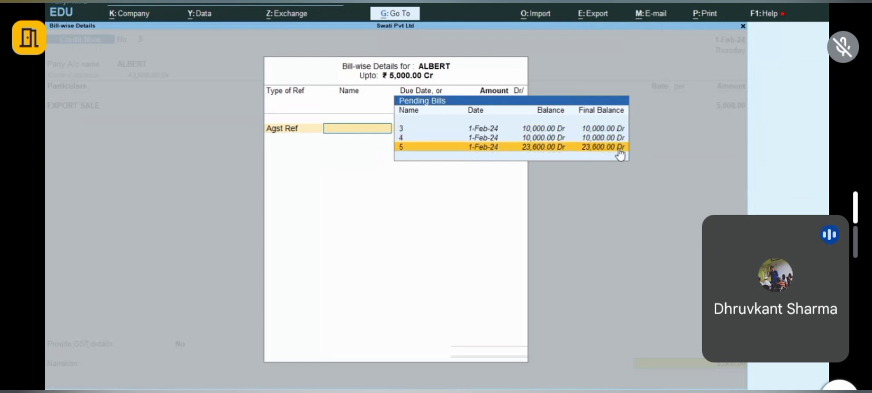
key("Up")
key("Up")
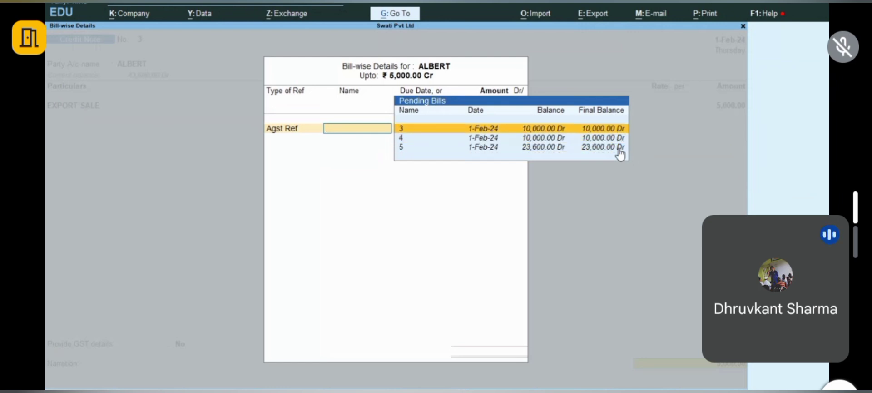
key("Return")
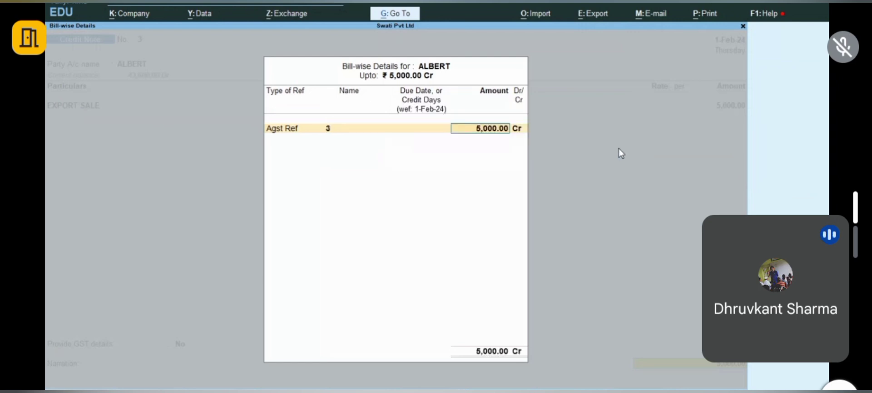
key("Return")
key("Return")
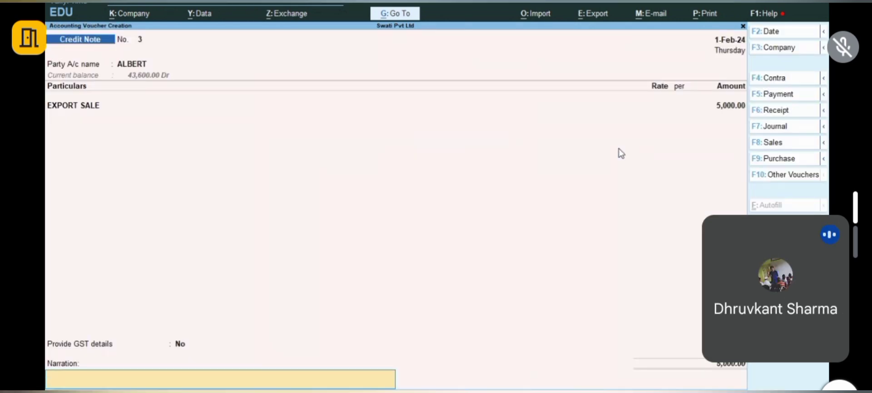
key("Escape")
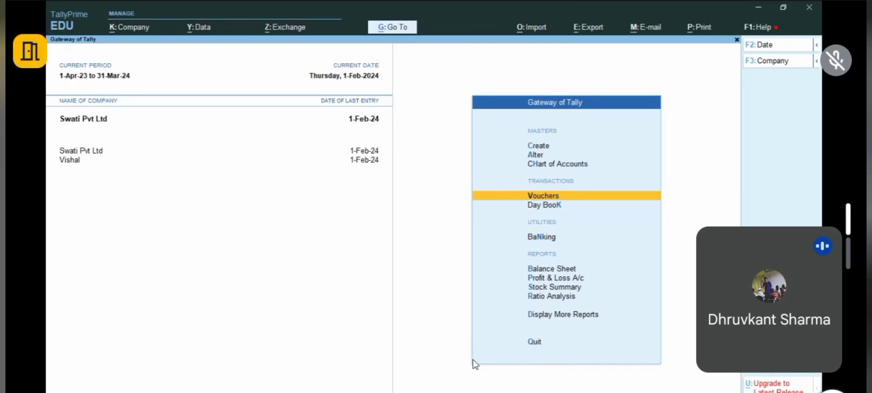
Step: Open the Profit & Loss A/c and drill into Purchase Accounts to examine its purchase ledgers
key("p")
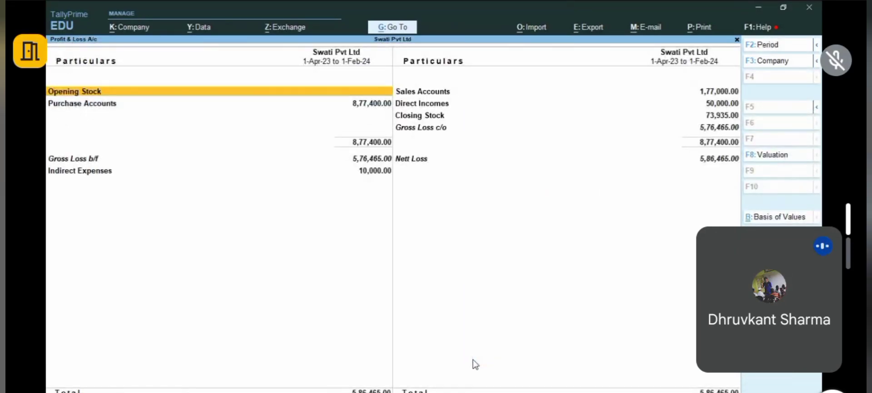
key("Down")
key("Return")
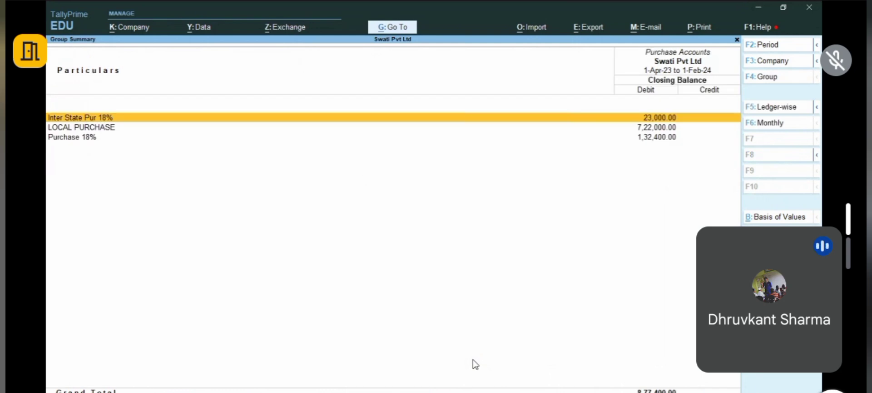
key("Down")
key("Down")
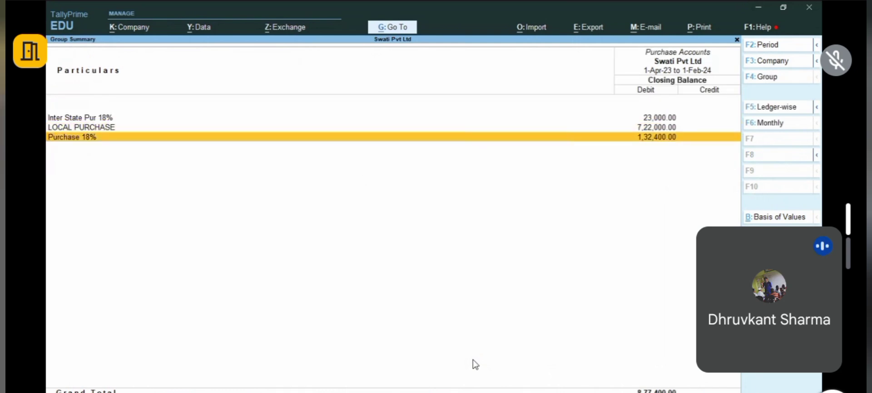
key("Up")
key("Up")
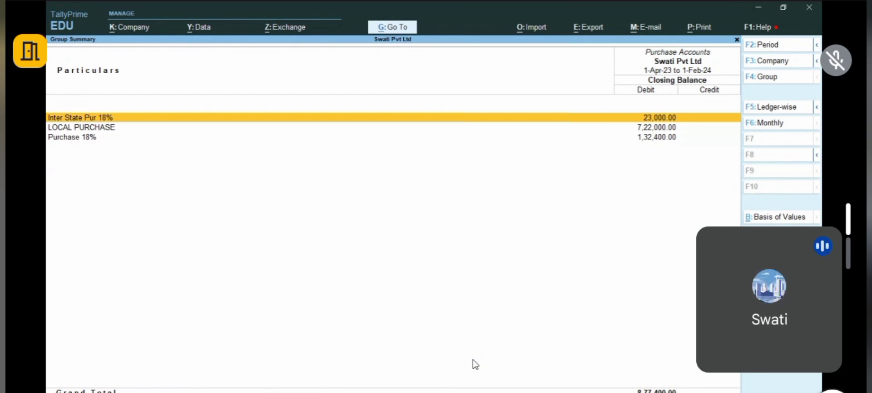
Step: Open the February purchase voucher 9 in the Inter State Pur 18% ledger, examine its purchase amount, and return to the purchase ledgers
key("Return")
key("Return")
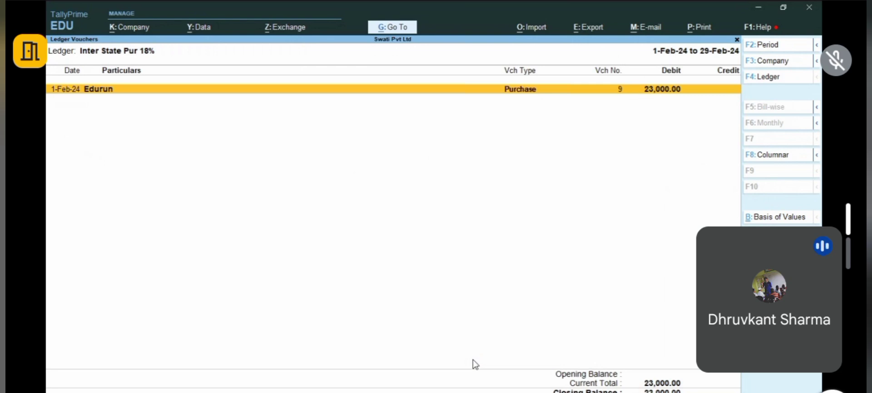
double_click(474, 364)
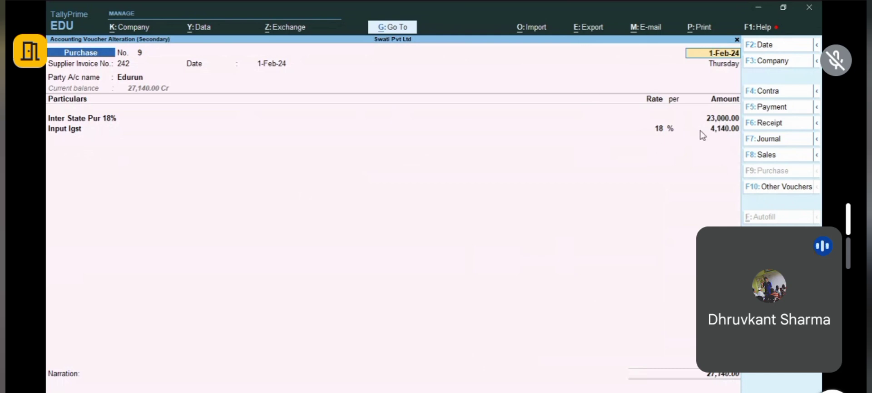
left_click(721, 121)
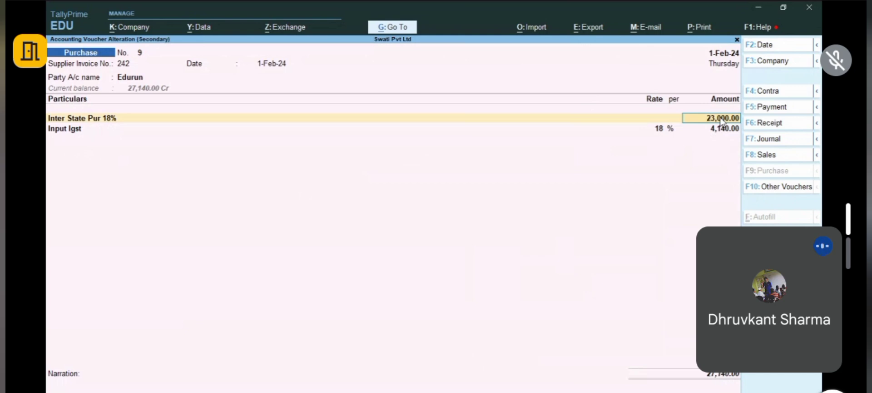
key("BackSpace")
key("Escape")
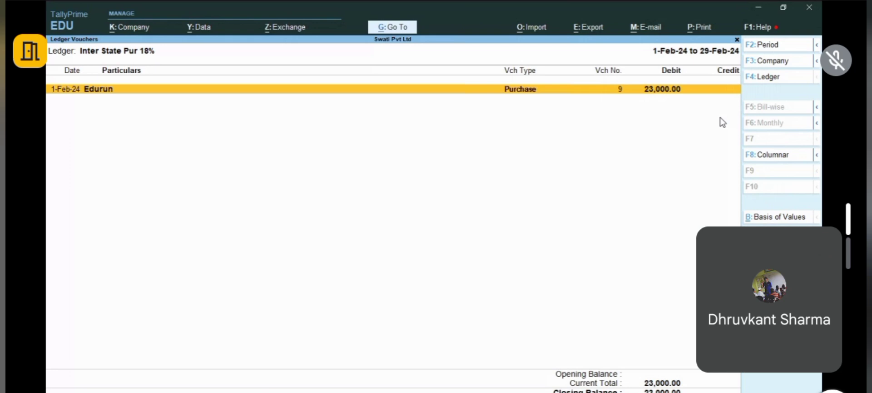
key("Escape")
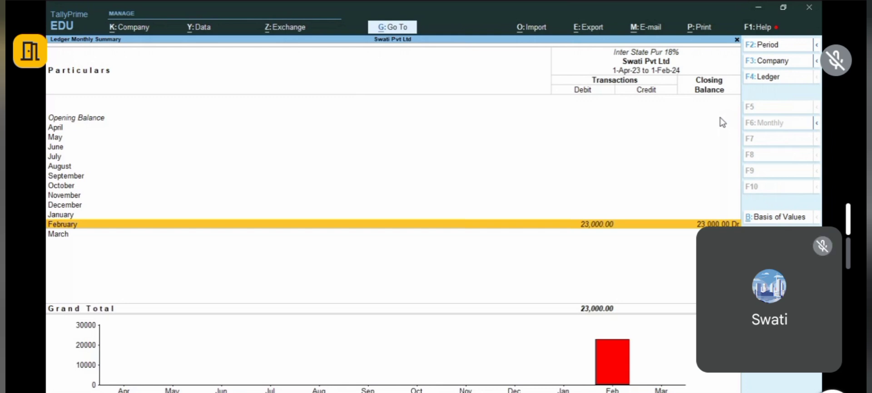
key("Escape")
Step: Drill into the LOCAL PURCHASE ledger and open its January purchase vouchers
key("Down")
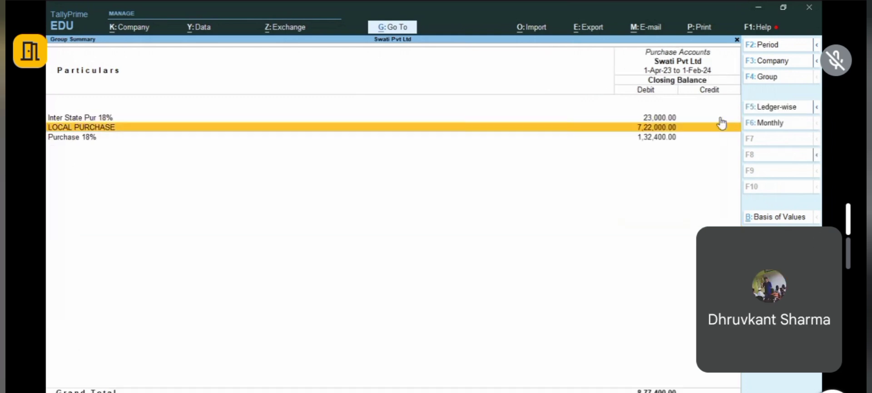
key("Return")
key("Return")
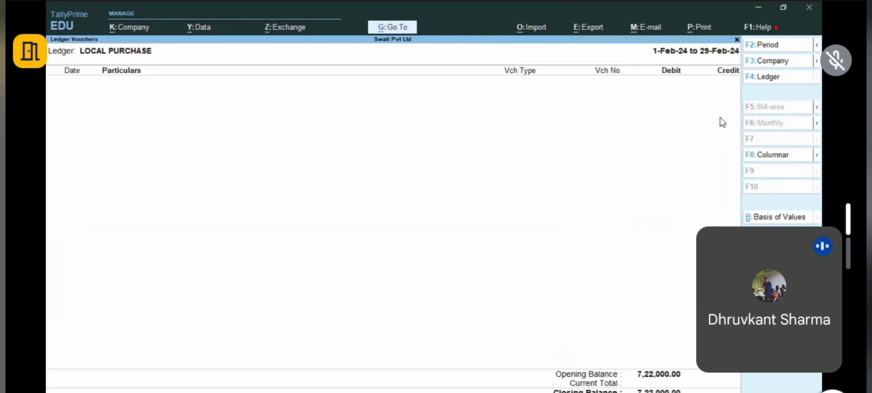
key("Escape")
key("Up")
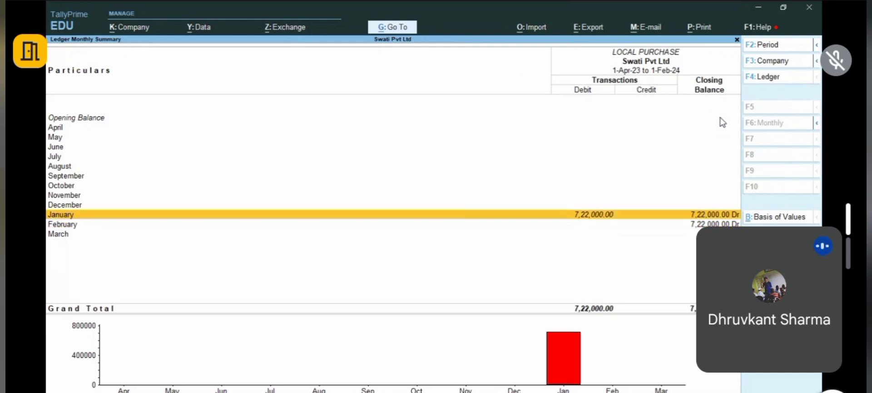
key("Return")
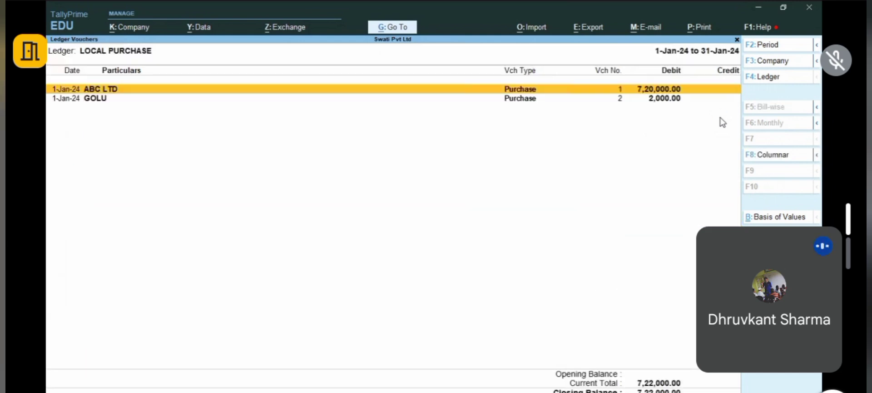
Step: Open January purchase voucher 1 in the LOCAL PURCHASE ledger, examine its entries, and return to the purchase ledgers
key("Return")
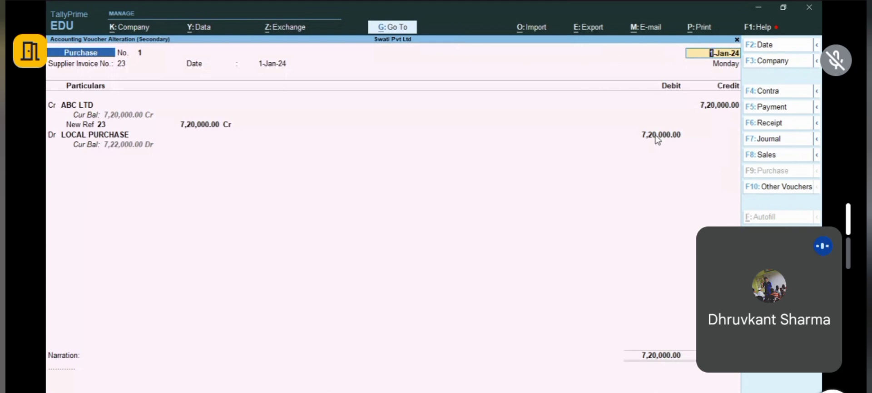
key("BackSpace")
key("Escape")
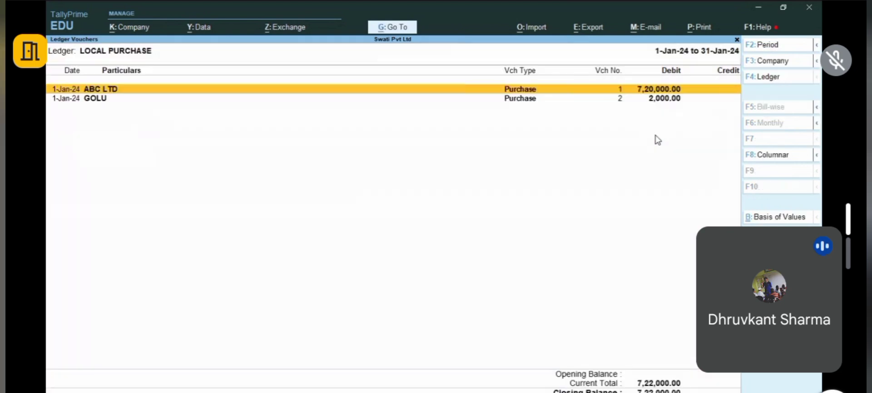
key("Escape")
key("Escape")
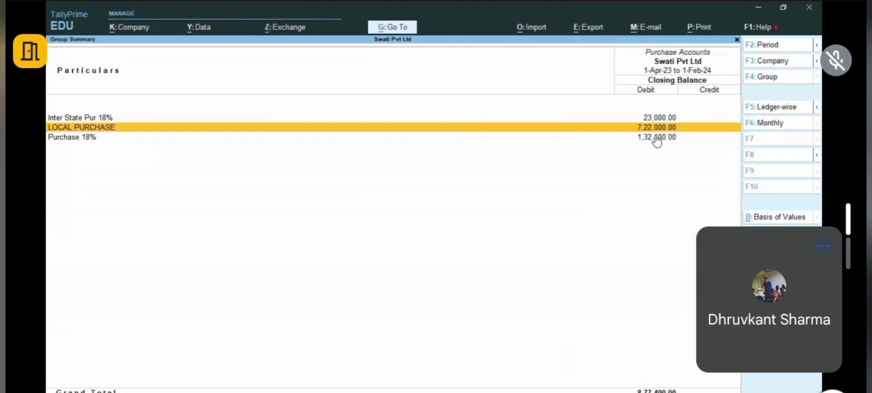
Step: Drill into the Purchase 18% ledger's February purchases, examine voucher 6 with its input taxes, and return to the Gateway of Tally
key("Down")
key("Return")
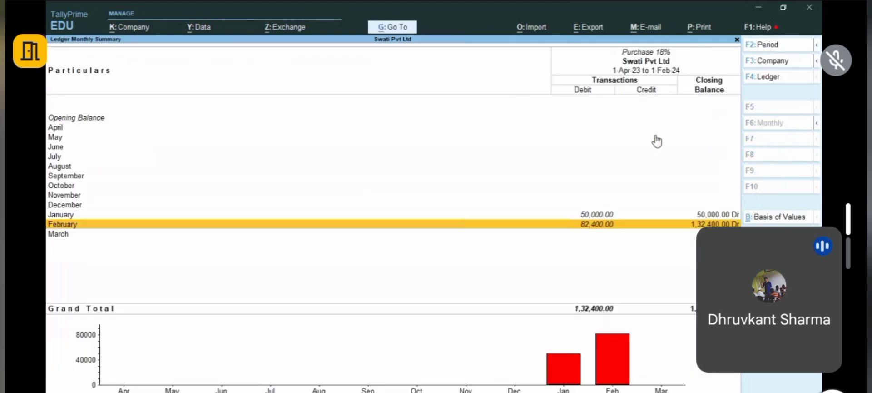
key("Return")
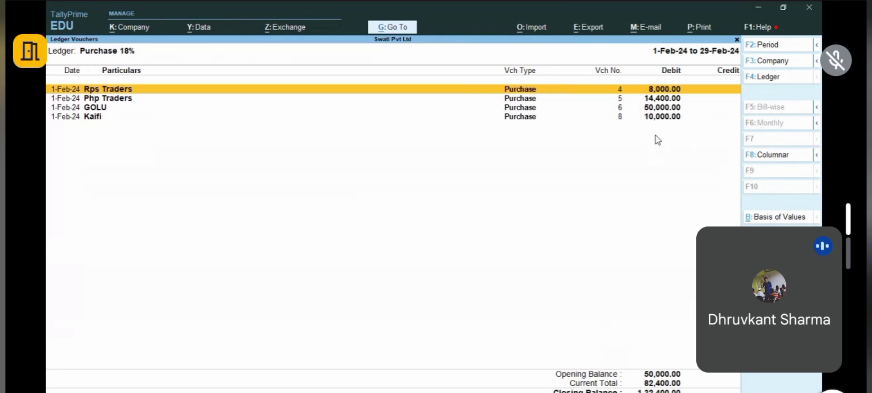
key("Down")
key("Down")
key("Down")
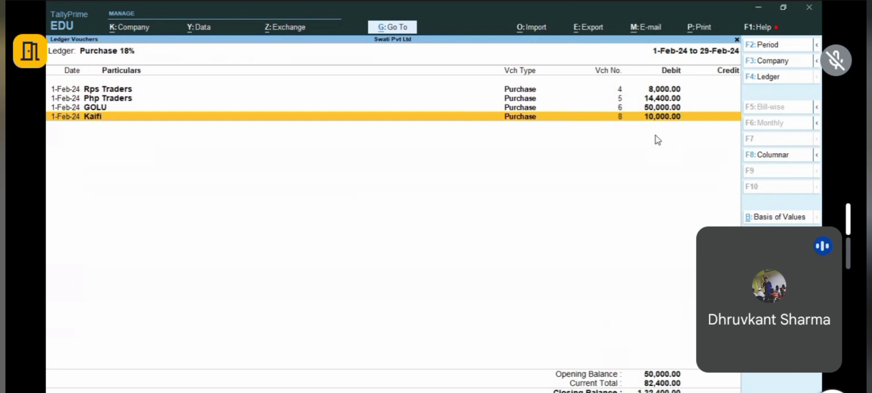
key("Up")
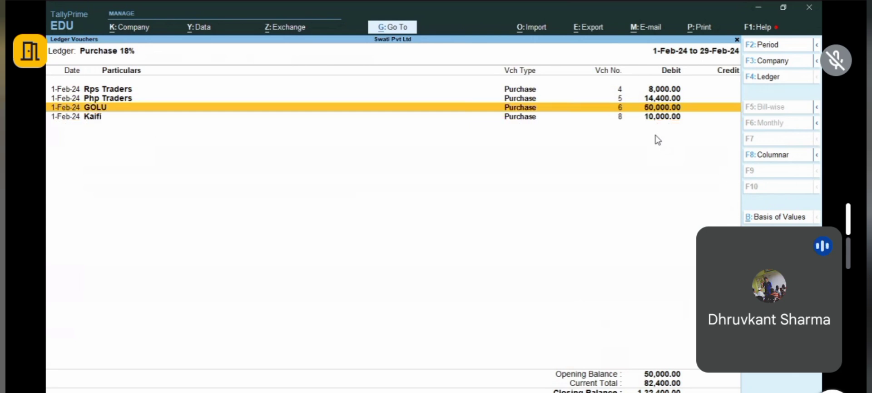
key("Return")
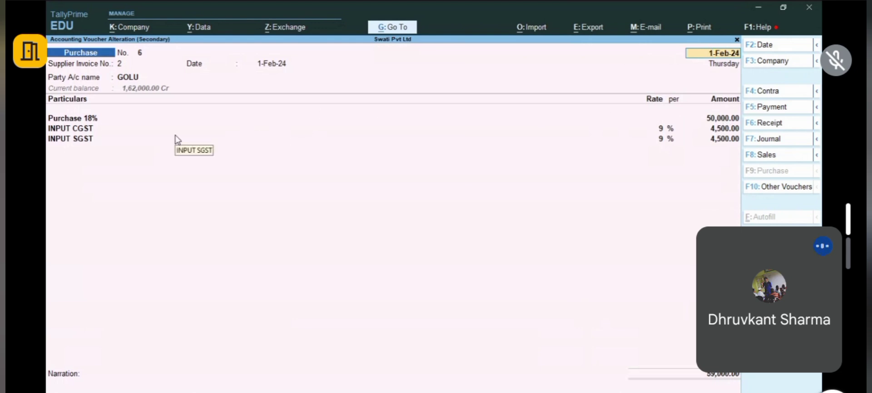
key("BackSpace")
key("ctrl+a")
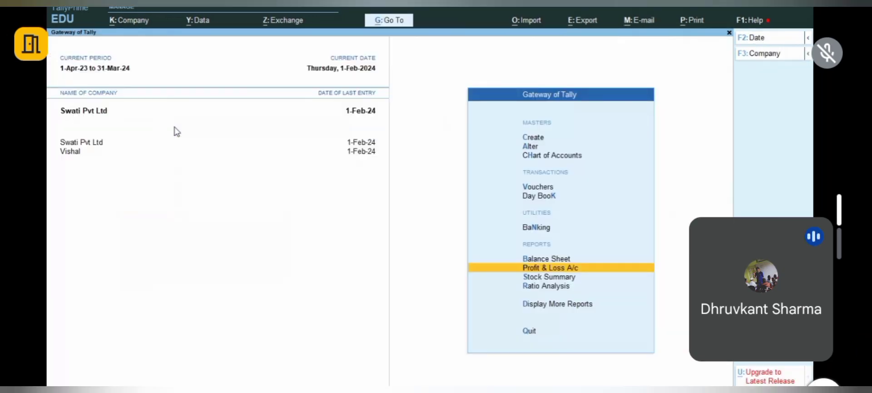
Step: Start a Debit Note voucher with Edurun as the party account
key("v")
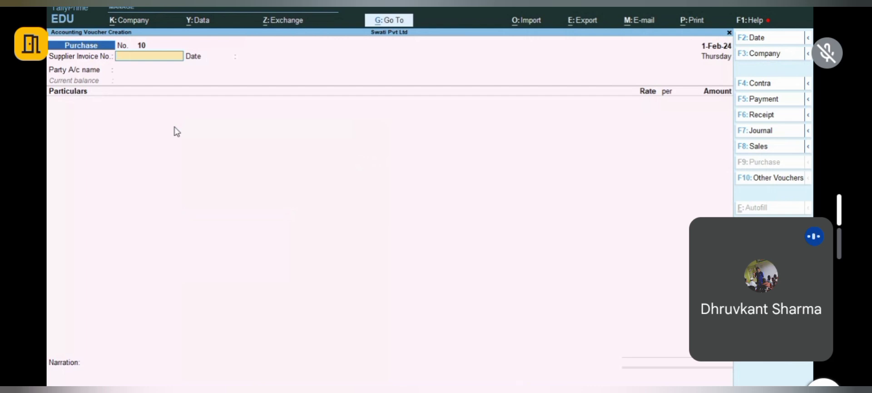
left_click(771, 179)
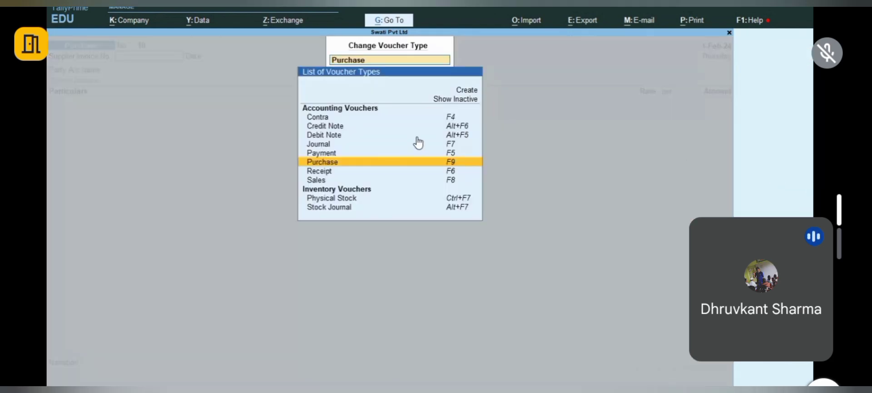
left_click(454, 139)
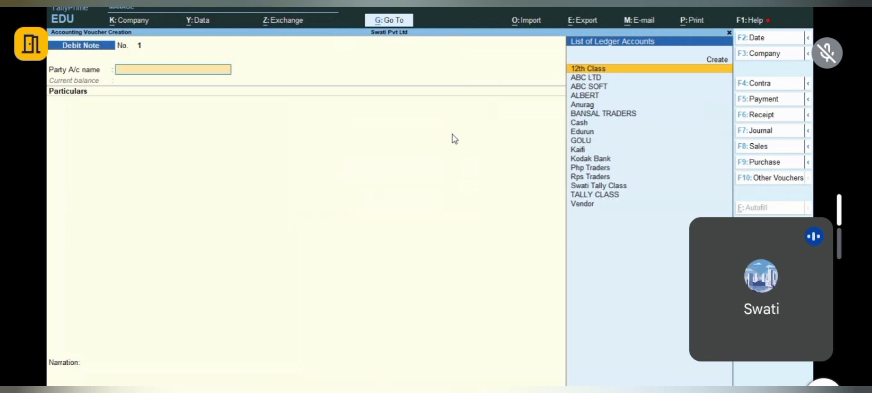
type("Ed")
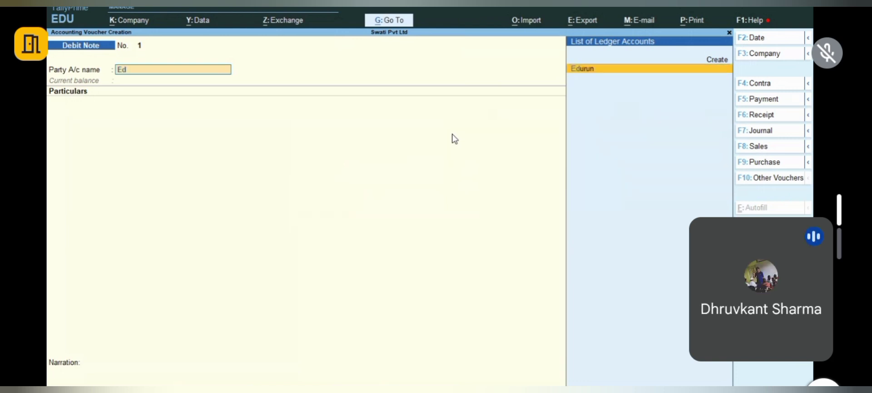
key("Return")
key("Return")
key("Return")
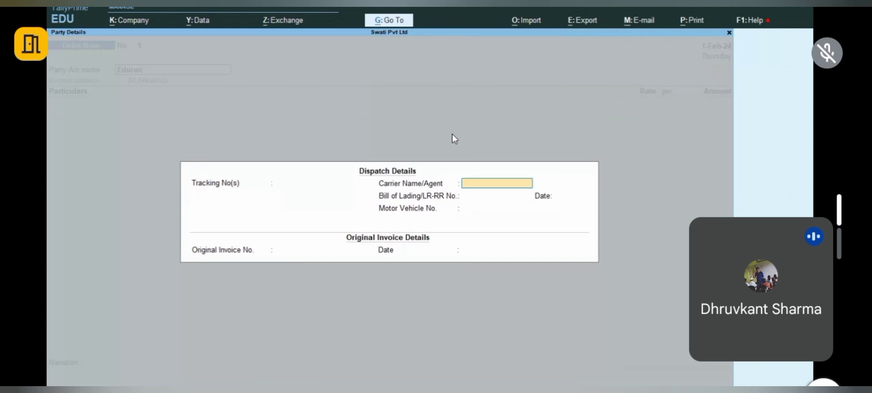
Step: Leave the dispatch and original invoice details blank and accept Edurun's party details as they are
key("Return")
key("Return")
key("Return")
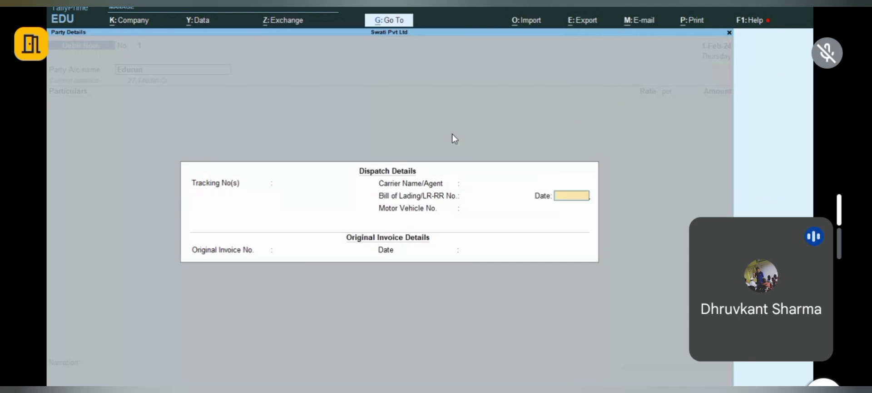
key("Return")
key("Return")
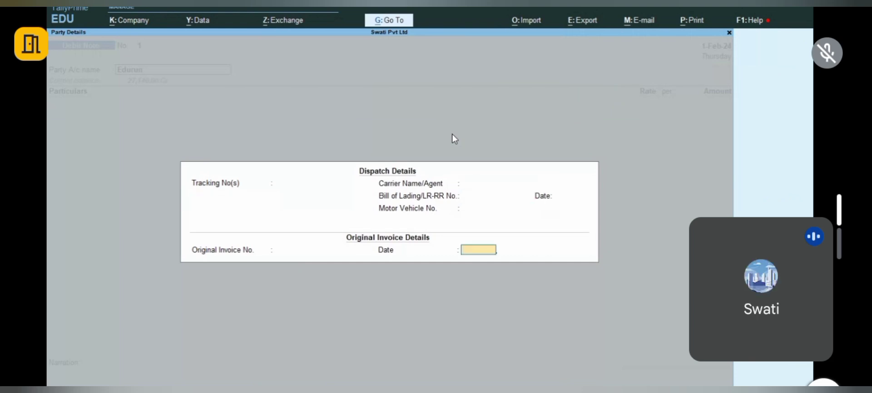
key("Return")
key("Return")
key("Return")
key("Return")
key("Return")
key("Return")
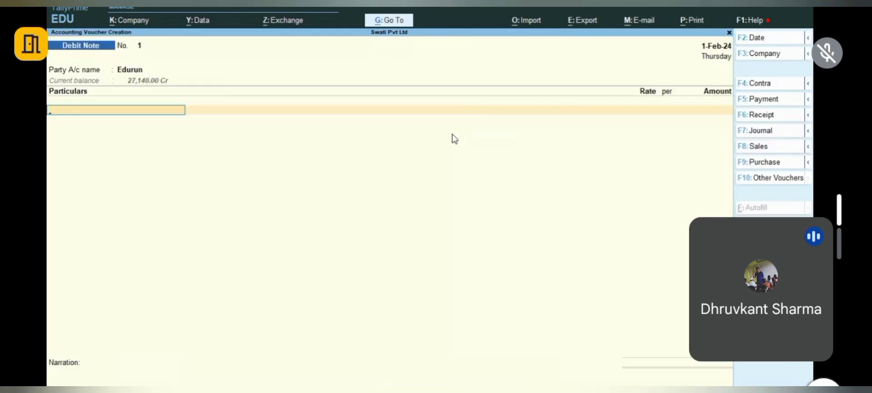
Step: Enter the Purchase 18% ledger for 5,000 in the debit note and add Input Igst at 18%
type("Pu")
key("Return")
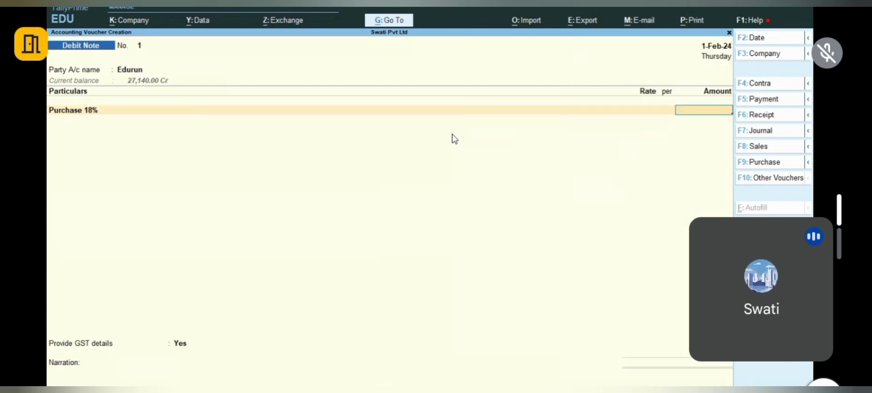
type("5,")
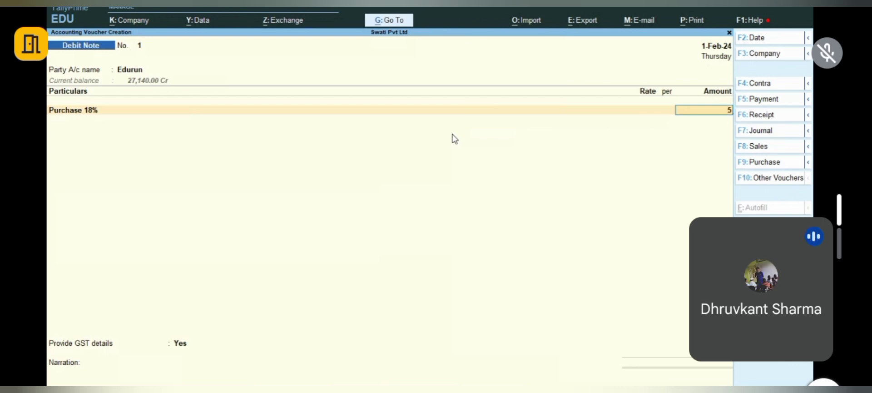
type("000")
key("Return")
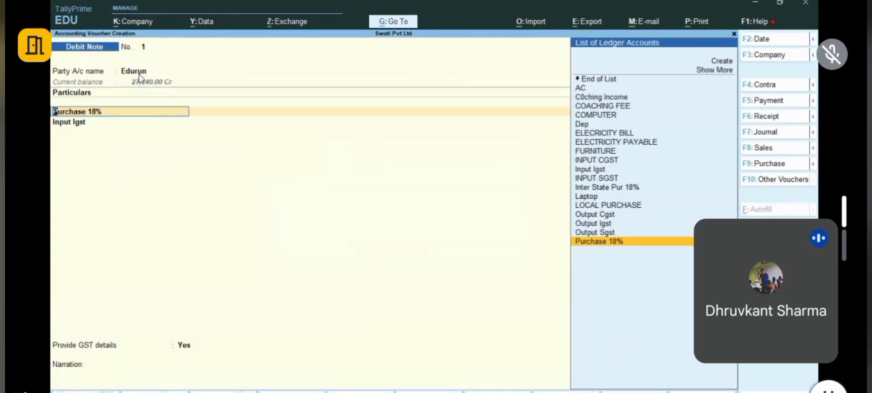
Step: Replace the Purchase 18% ledger with Inter State Pur 18%, keeping the amounts of 5,000.00 and 900.00
type("I")
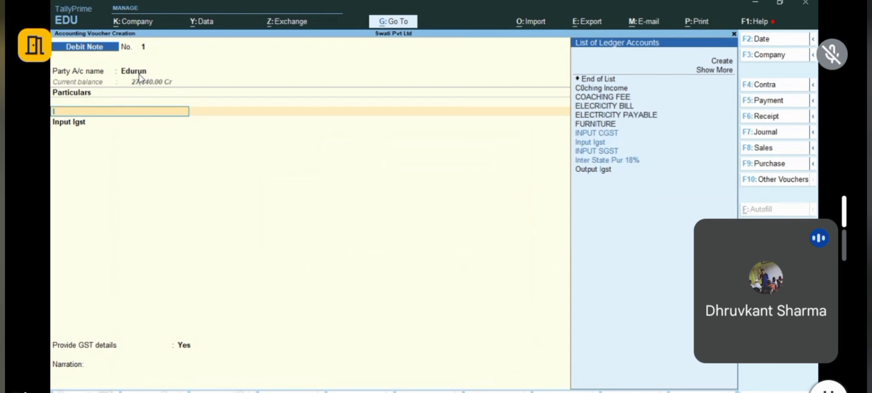
type("nte")
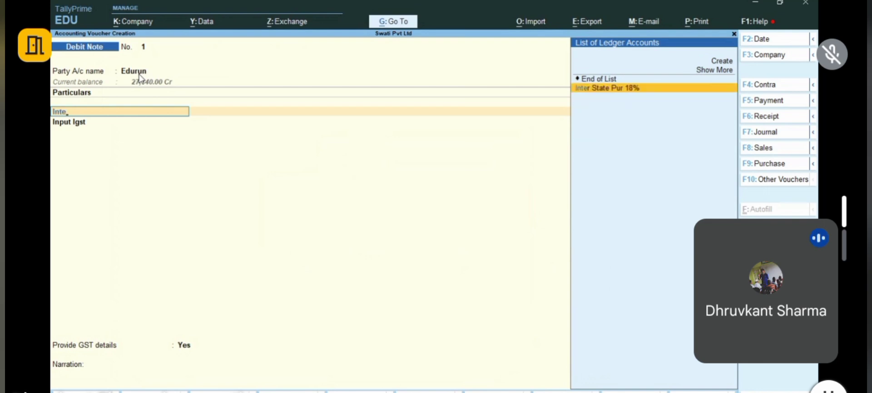
key("Return")
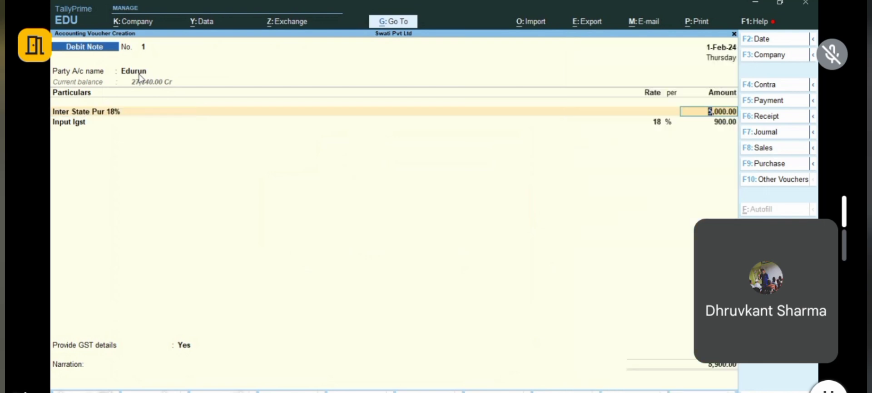
key("Return")
key("Return")
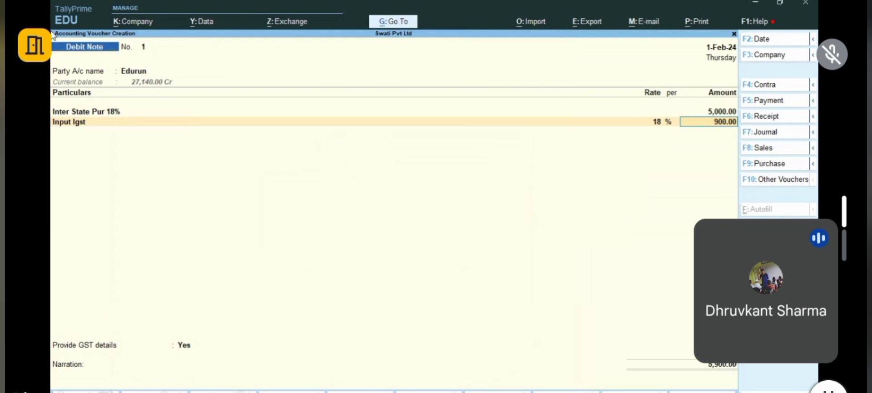
Step: Recheck the debit note's party account, purchase ledger and Input Igst lines
left_click(134, 73)
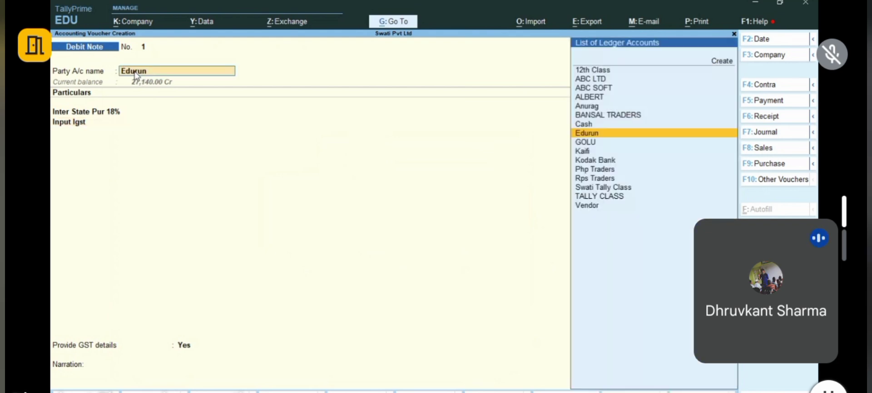
key("Return")
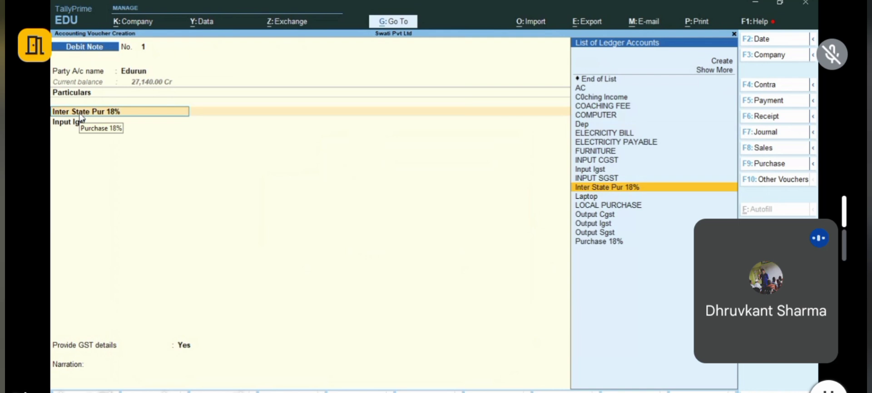
key("Return")
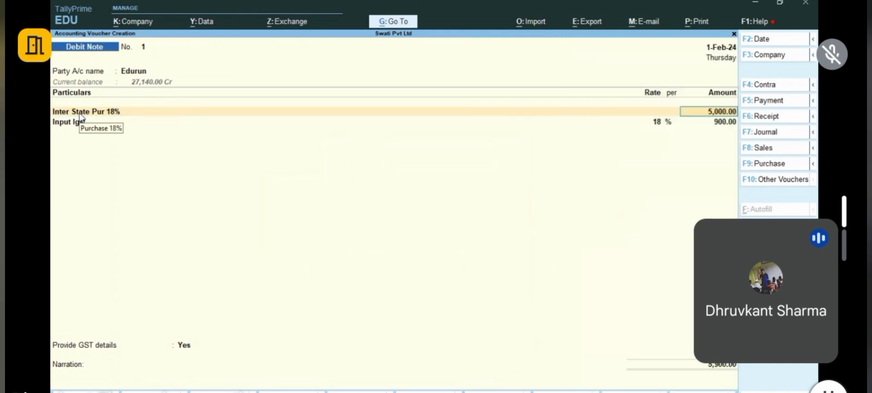
key("Return")
key("Return")
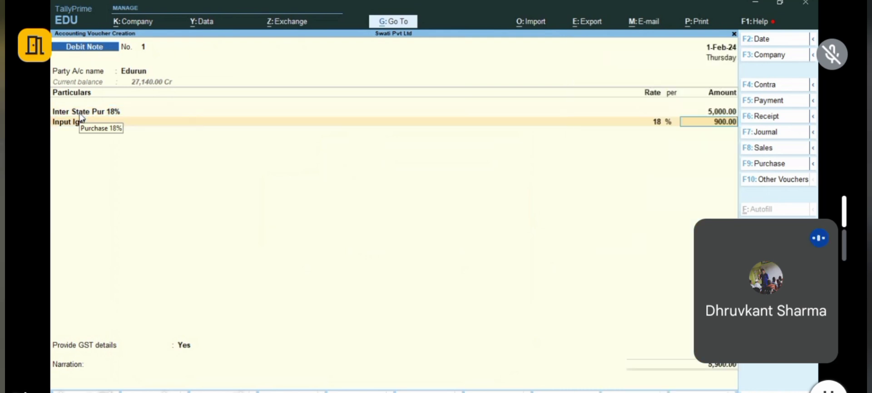
Step: Set Provide GST details to No for the debit note
key("Return")
key("Return")
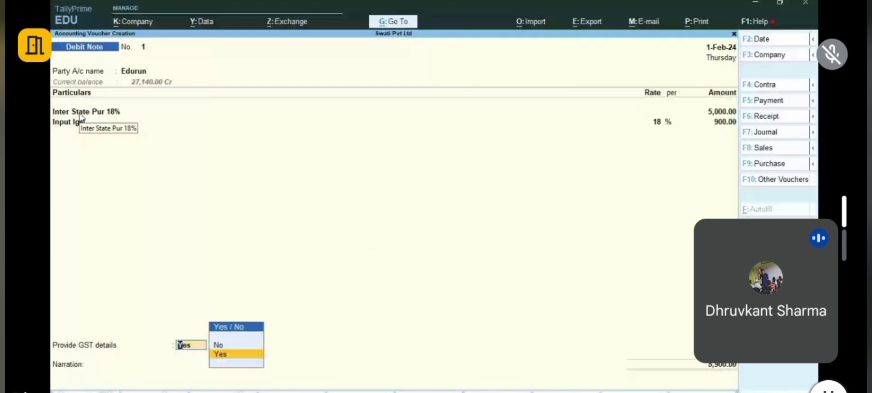
key("Up")
key("Return")
Step: Allocate the full 5,900.00 as Agst Ref to Edurun's pending bill 242 and save the debit note
key("Return")
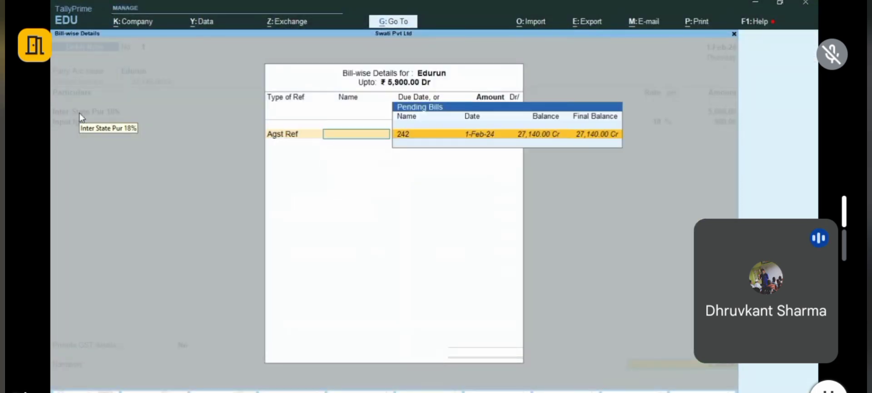
key("Return")
key("Return")
key("Return")
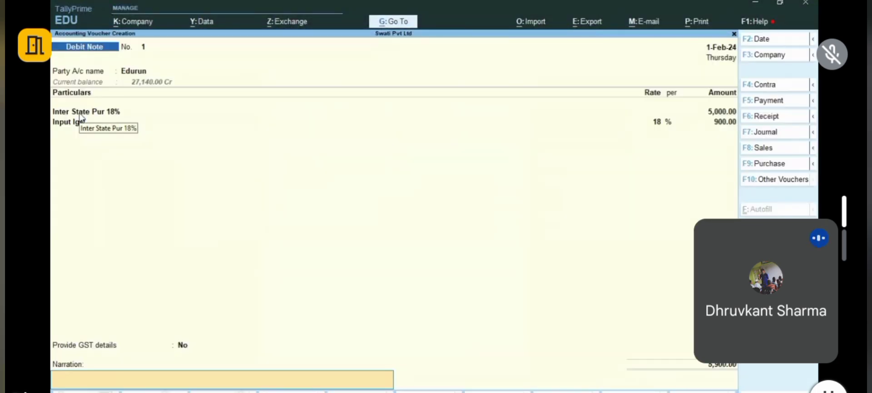
key("Return")
key("Return")
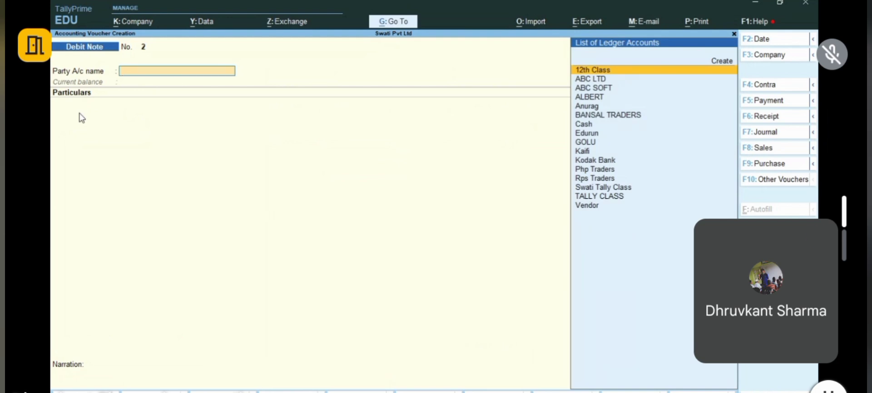
Step: Choose ABC LTD as the debit note's party account, leaving dispatch and original invoice details blank and accepting the default party details
type("Ab")
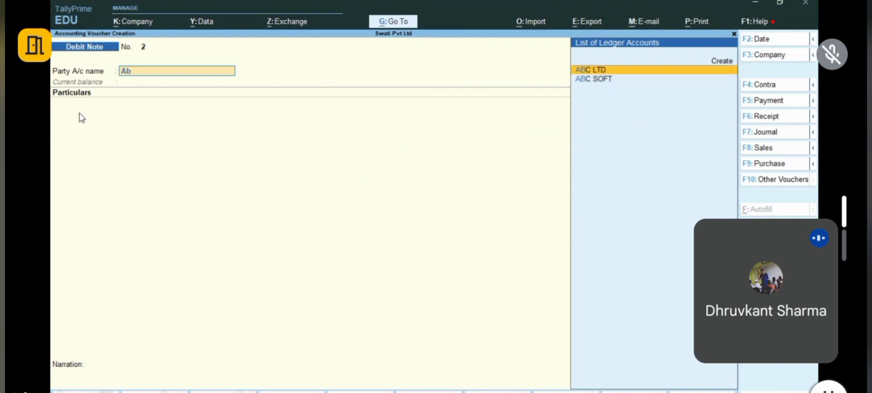
key("Return")
key("Return")
key("Return")
key("Return")
key("Return")
key("Return")
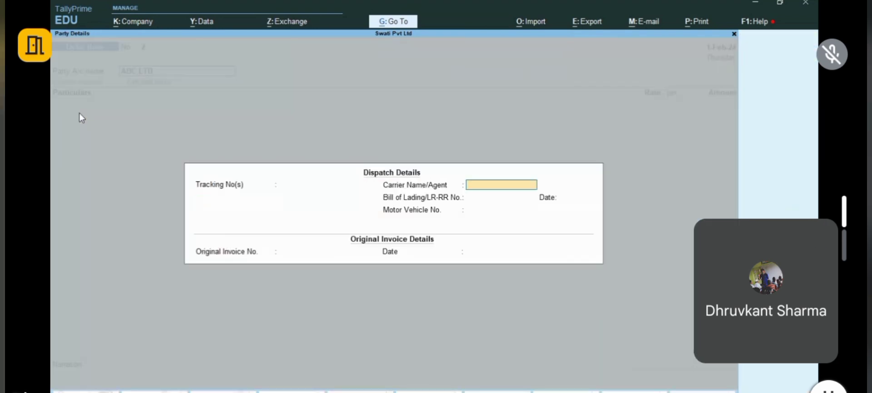
key("Return")
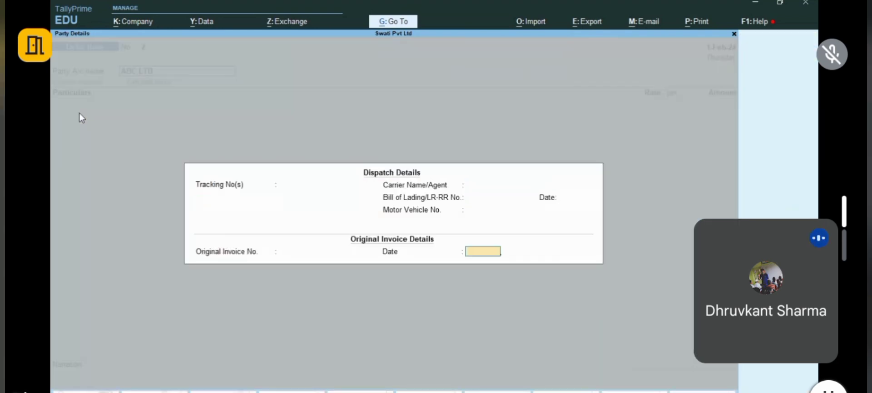
key("Return")
key("Return")
key("Return")
key("Return")
key("Return")
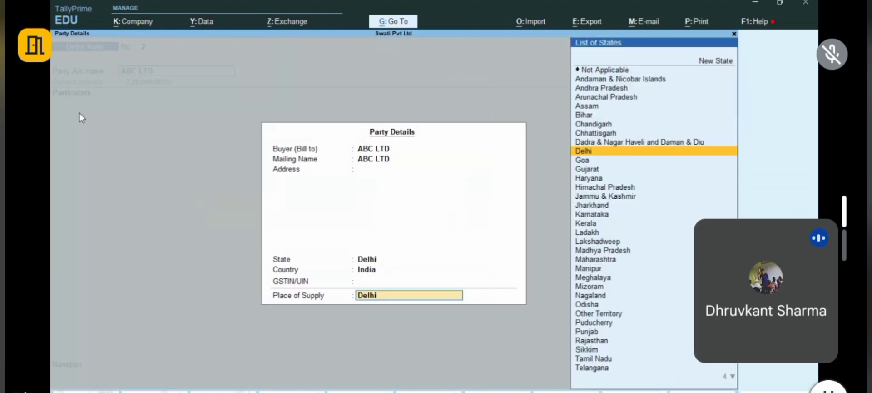
key("Return")
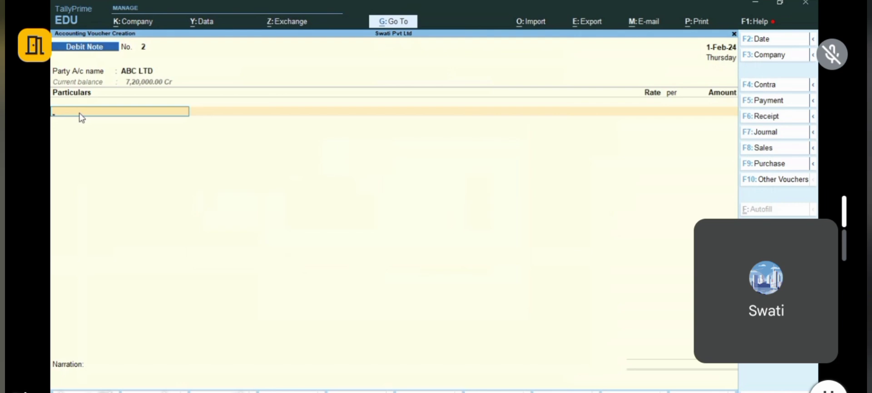
Step: Add the LOCAL PURCHASE ledger at 2,00,000.00 and set Provide GST details to No
type("Lo")
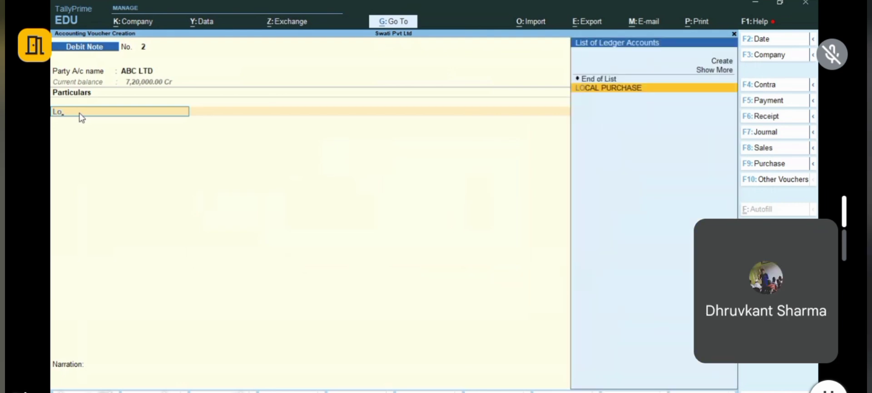
key("Return")
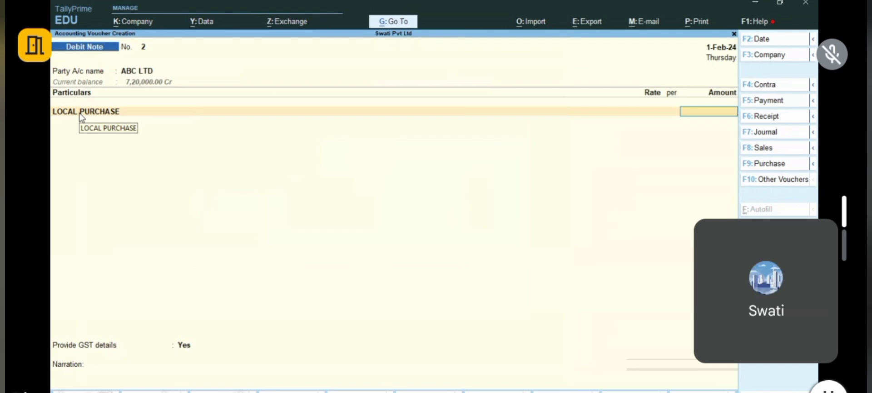
type("2")
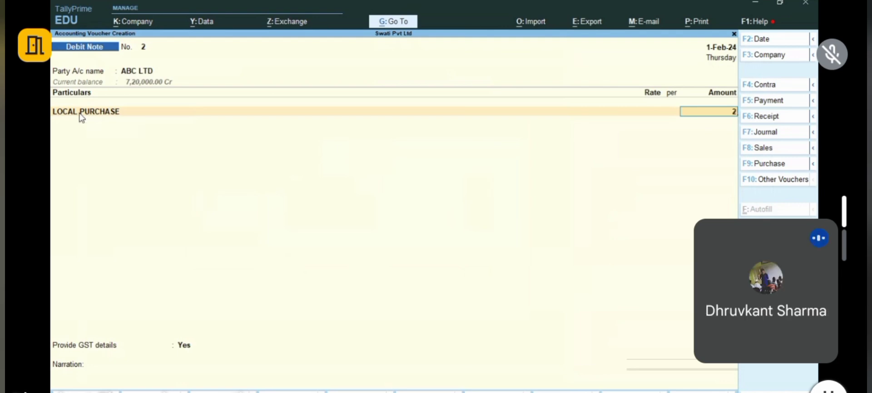
type("00000")
key("Return")
key("Return")
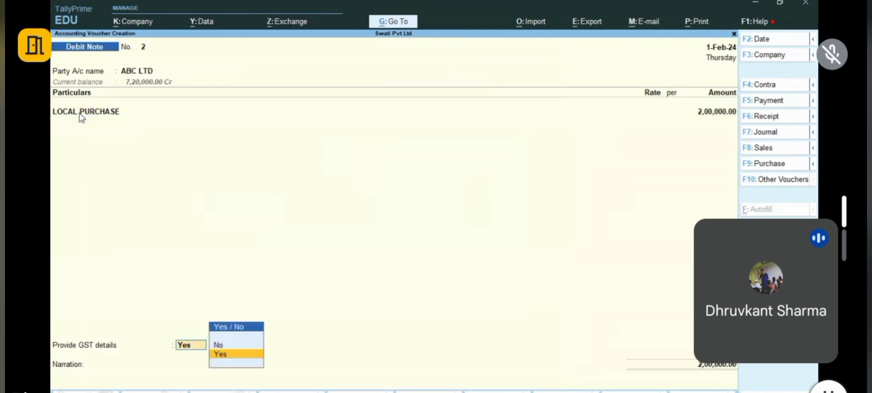
key("Up")
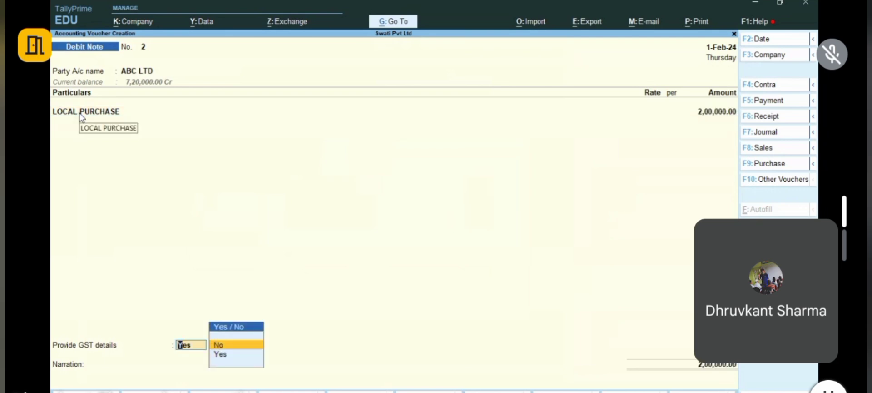
key("Return")
Step: Allocate the full 2,00,000.00 as Agst Ref to ABC LTD's pending bill 23 and save the debit note
key("Return")
key("Return")
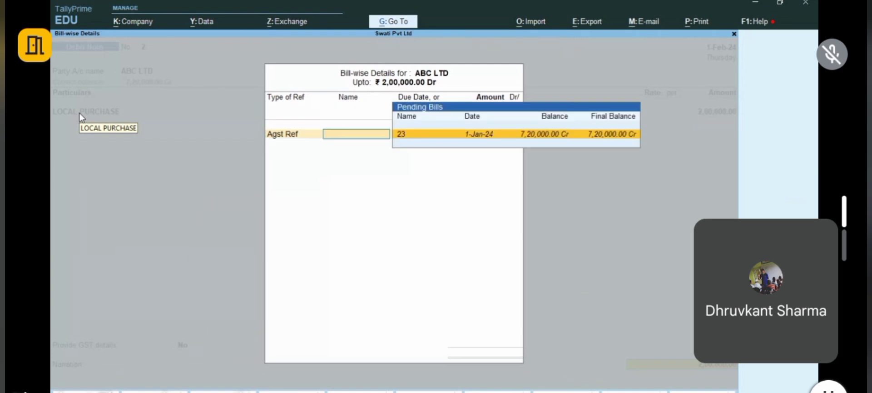
key("Return")
key("Return")
key("Return")
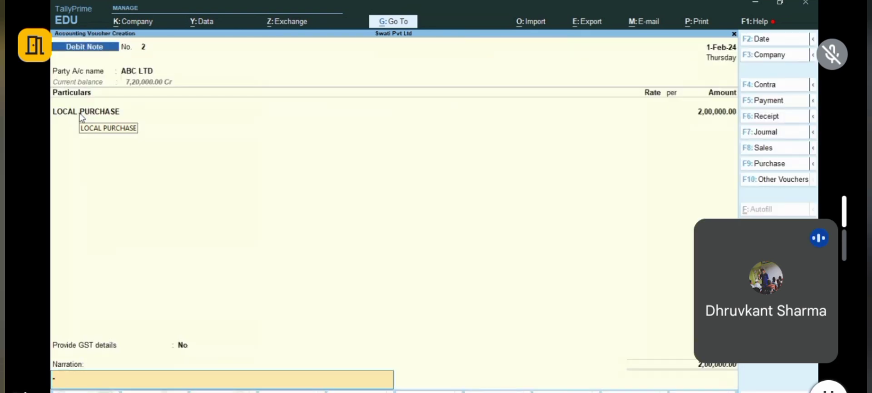
key("Return")
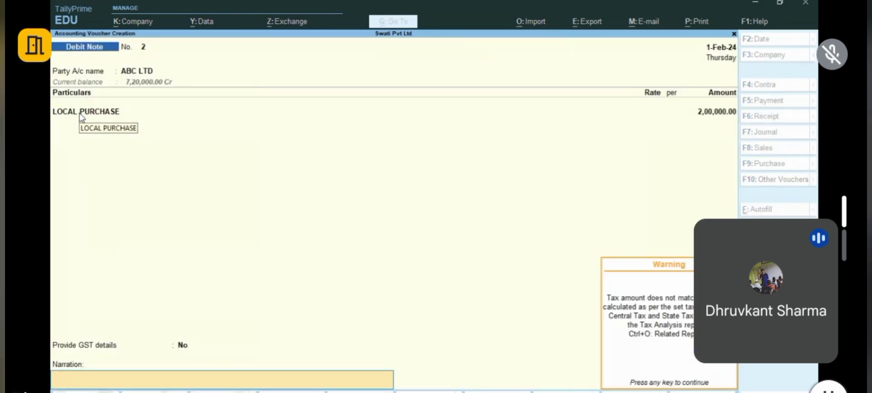
key("Return")
key("Return")
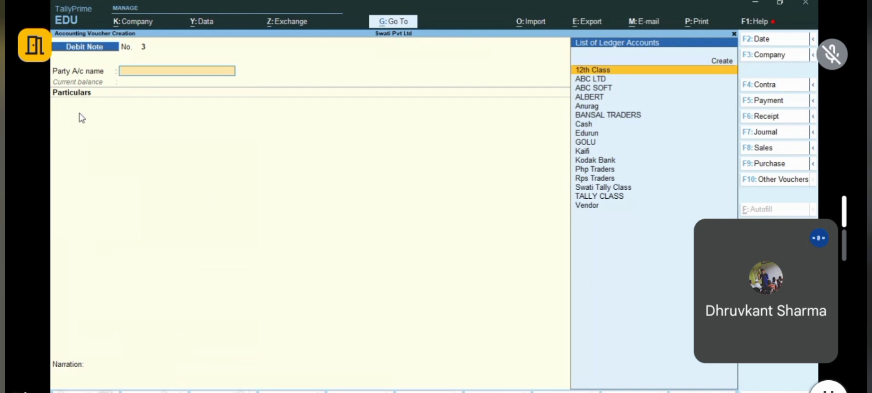
Step: Choose the local supplier's ledger as the new debit note's party account, accepting blank dispatch details and the default Delhi party details
type("Golu")
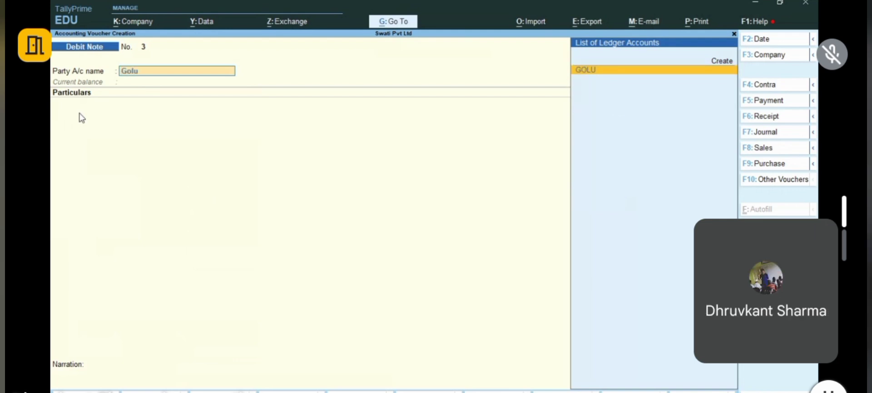
key("Return")
key("Return")
key("Return")
key("Return")
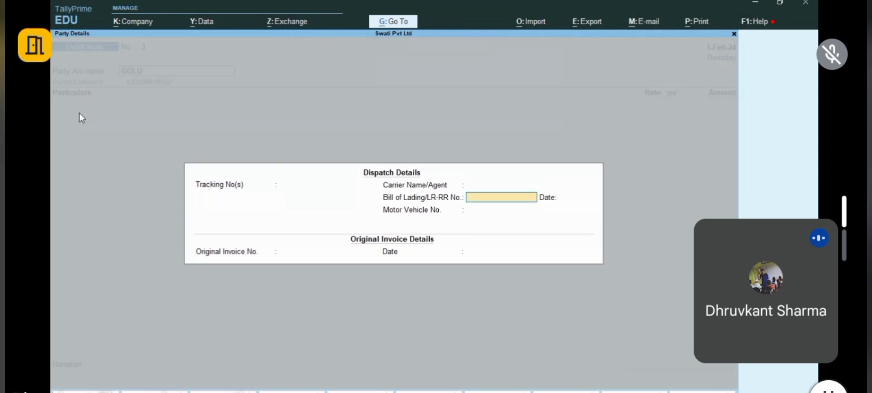
key("Return")
key("Return")
key("Return")
key("Return")
key("Return")
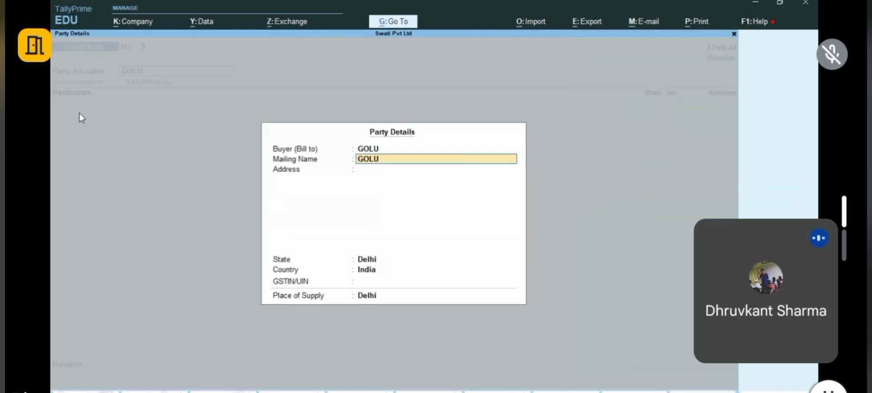
key("Return")
key("Return")
key("Return")
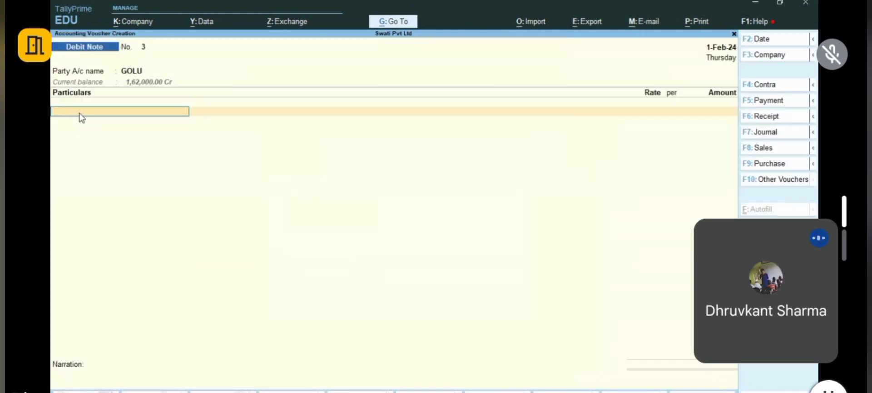
Step: Add the Purchase 18% ledger to the debit note with an amount of 1,00,000.00
type("Pu")
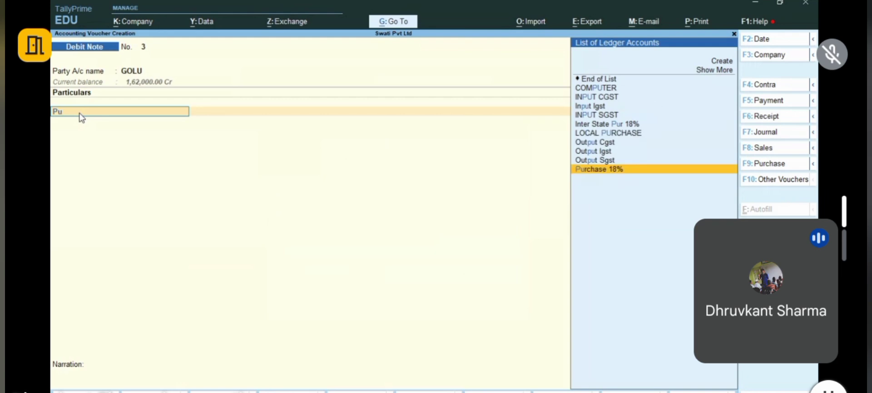
key("Return")
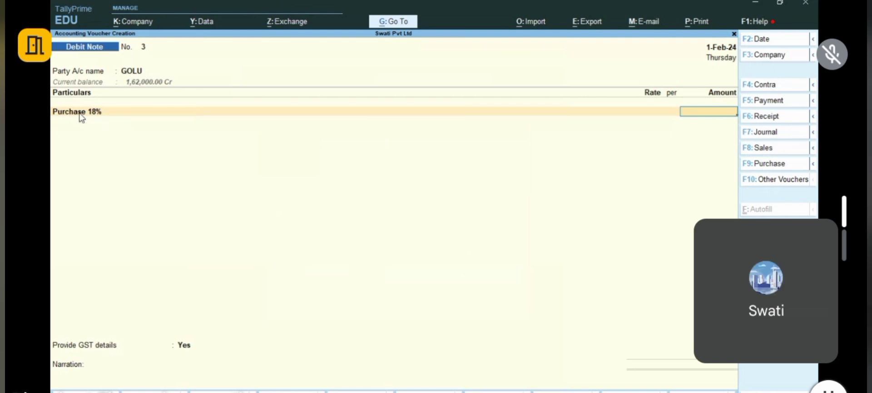
type("00000")
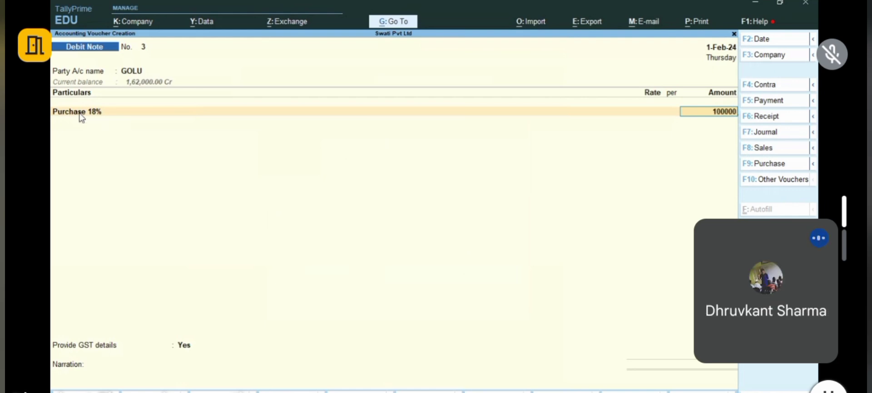
key("Return")
key("Return")
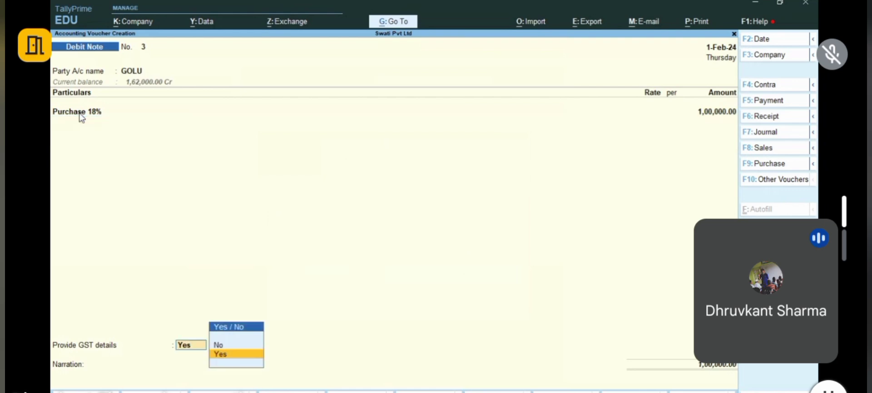
Step: Go back to the particulars and add the INPUT CGST ledger below the Purchase 18% line
key("BackSpace")
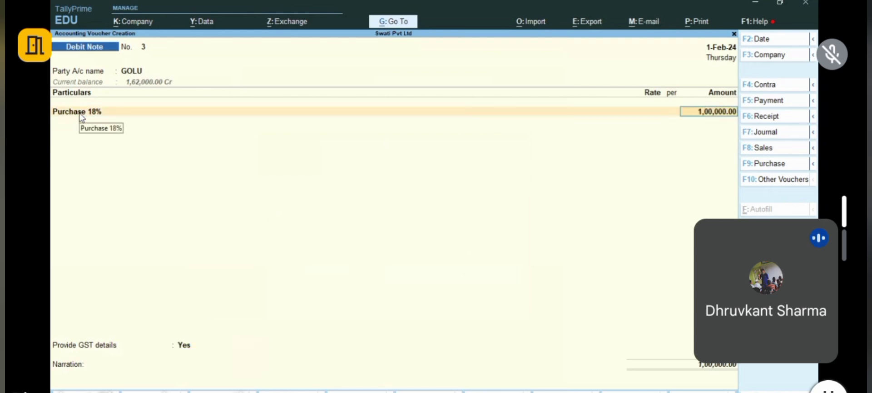
key("Return")
type("Inp")
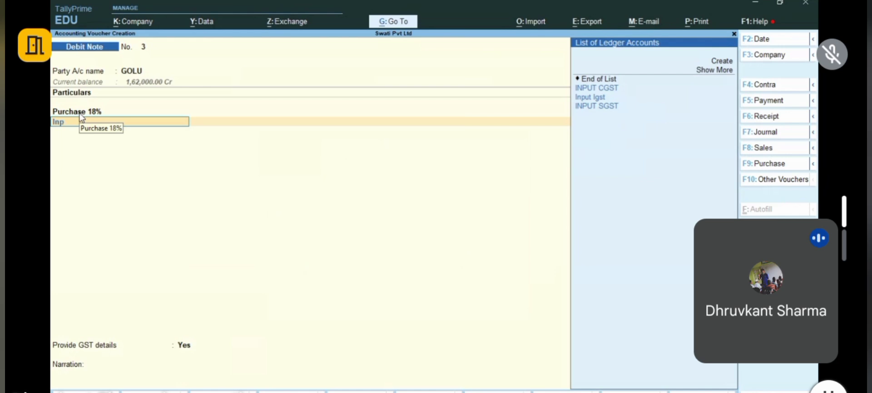
key("Down")
key("Up")
key("Return")
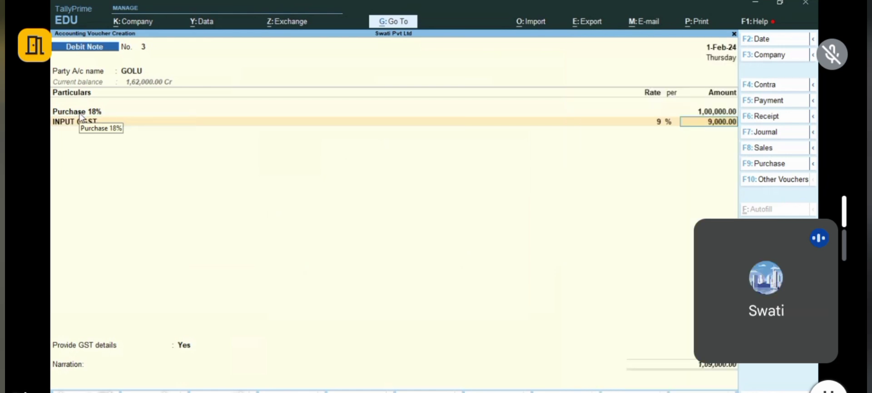
Step: Change the Purchase 18% line's amount to 10,000.00 and carry the change through to the INPUT CGST line
left_click(713, 113)
type("1")
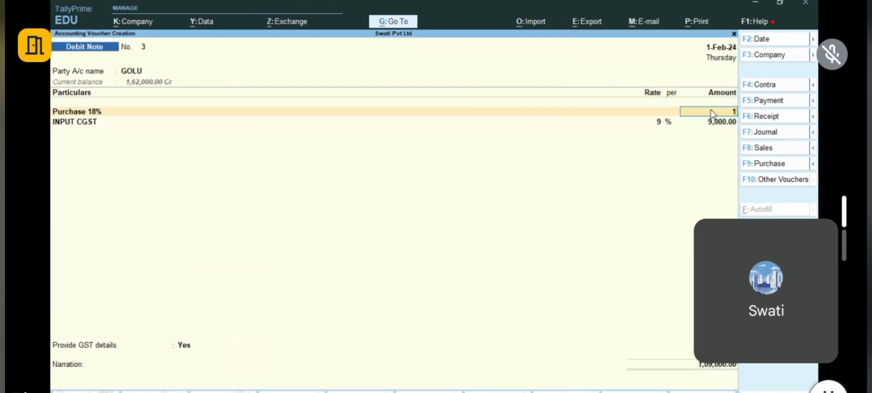
type("0000")
key("Return")
key("Return")
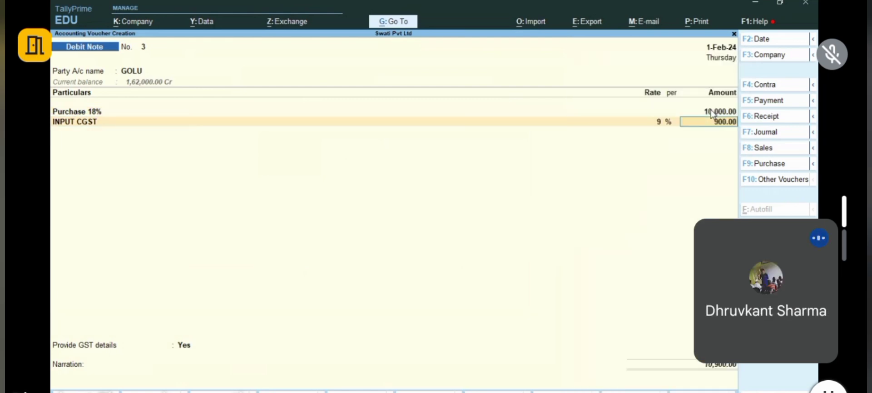
Step: Add the INPUT SGST ledger at 9% with 900.00 and end the list of particulars
key("Return")
type("Inp")
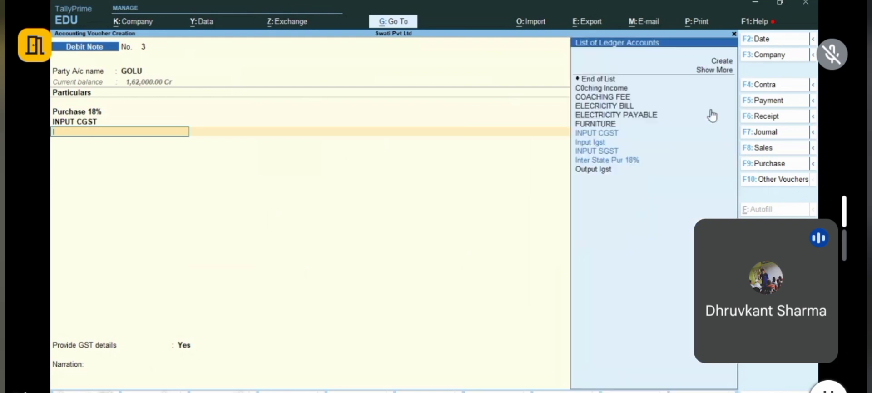
key("Down")
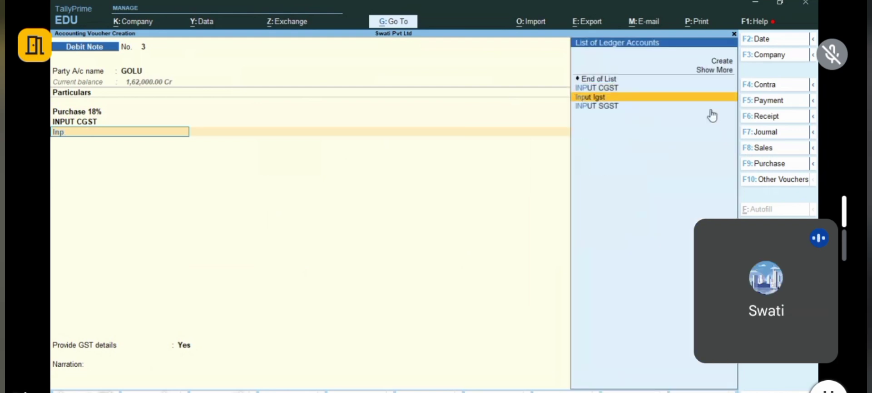
key("Down")
key("Return")
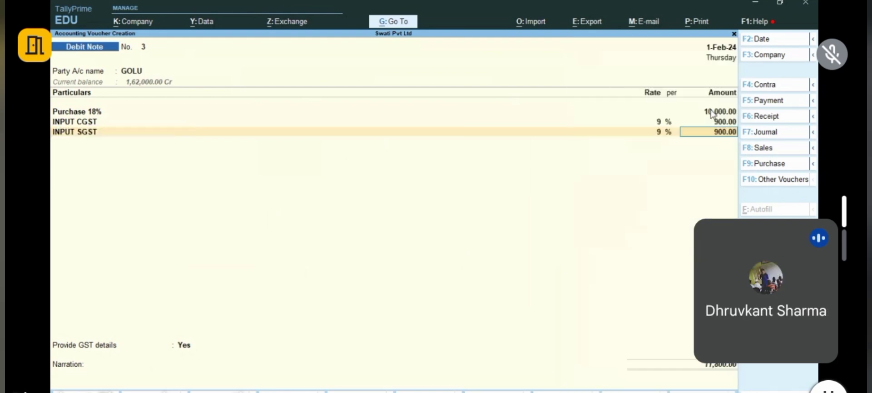
key("Return")
key("Return")
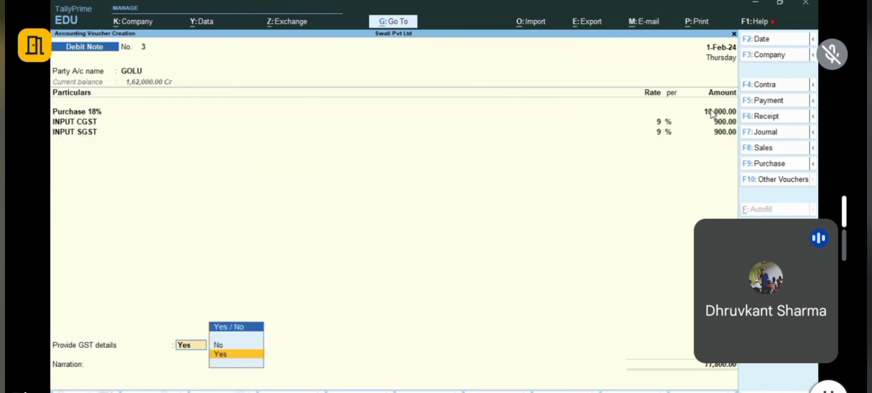
Step: Leave the GST details entry and set Provide GST details to No for the debit note
key("Return")
key("Escape")
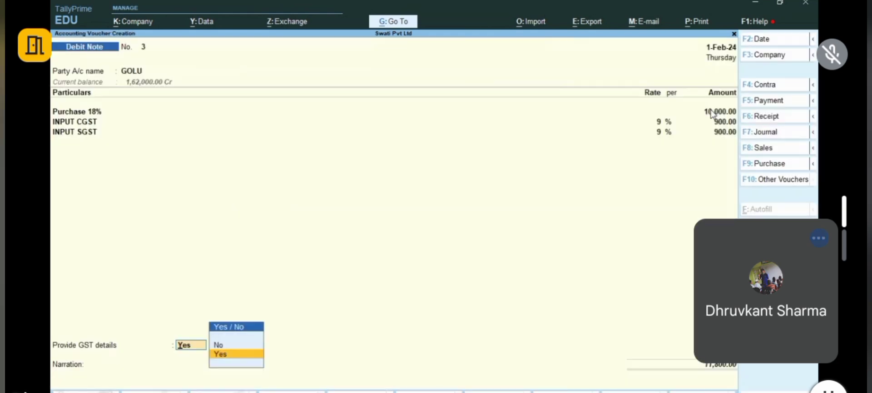
key("Up")
key("Return")
key("Return")
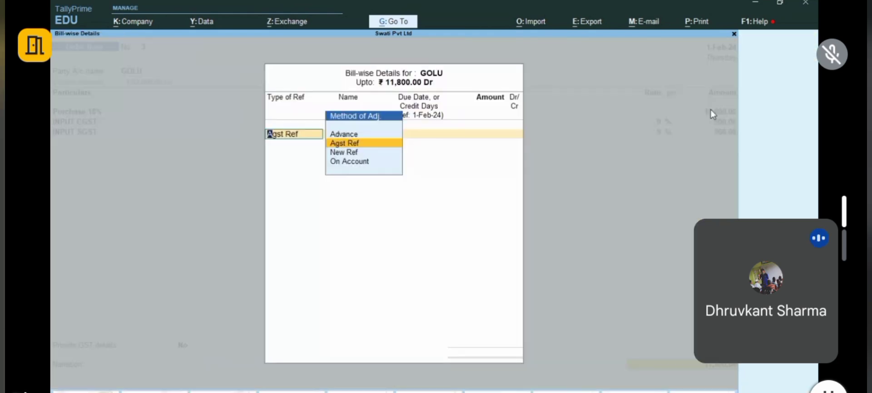
Step: Allocate the full 11,800.00 as Agst Ref to the supplier's pending bill 1 dated 2-Jan-24
key("Return")
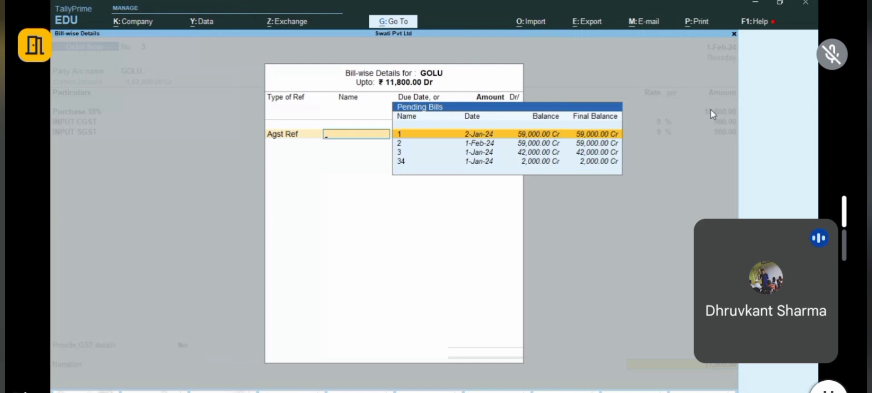
key("Down")
key("Up")
key("Down")
key("Up")
key("Return")
key("Return")
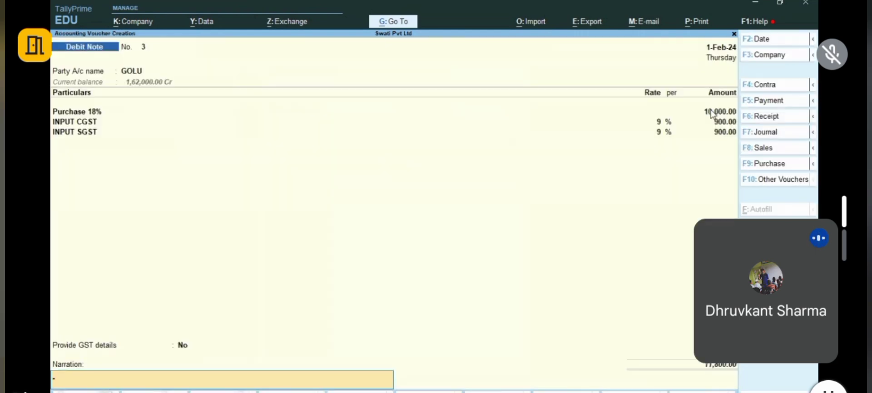
Step: Leave the narration blank, save the debit note, and return to the Gateway of Tally
key("Return")
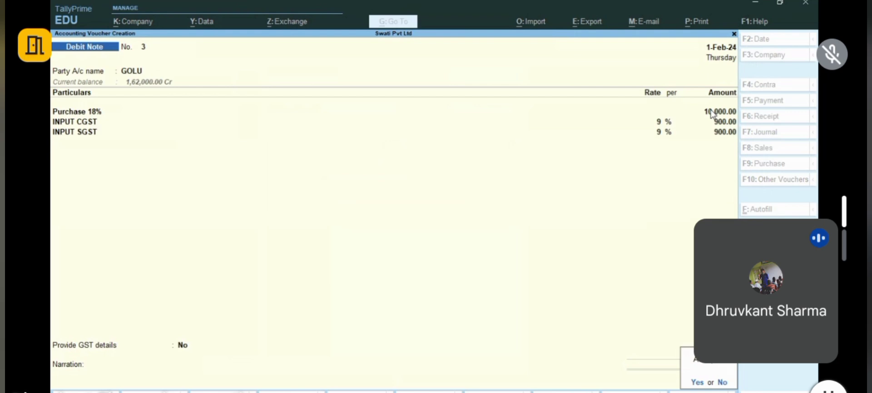
key("Return")
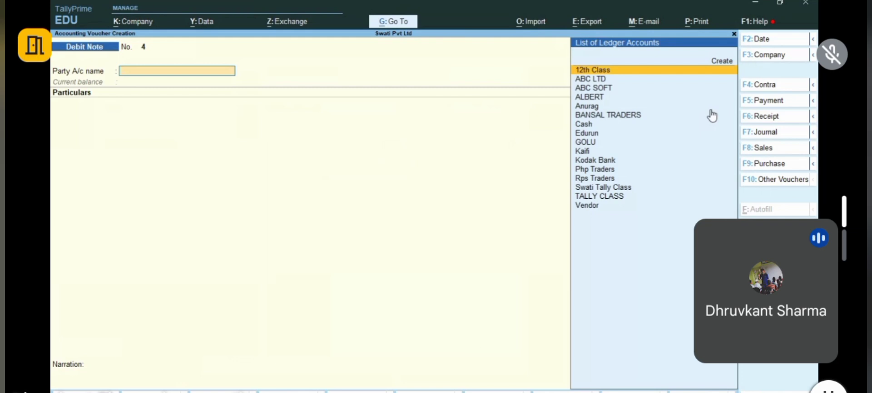
key("Escape")
key("Escape")
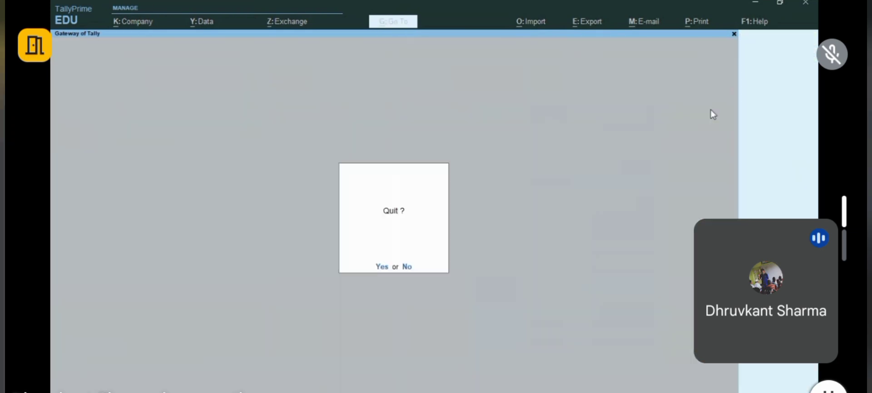
key("Escape")
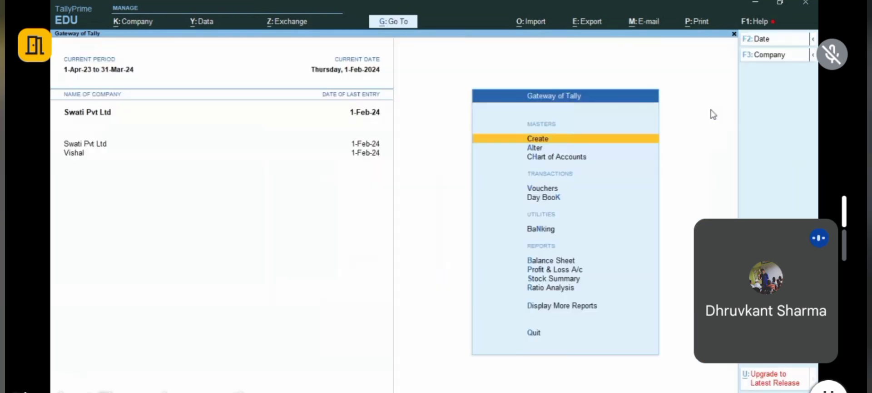
Step: Check the Stock Summary closing balance and return to the Gateway of Tally
key("s")
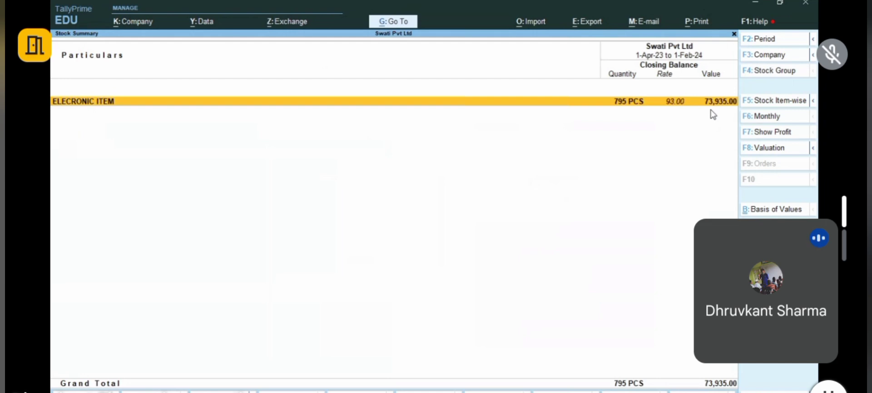
key("Escape")
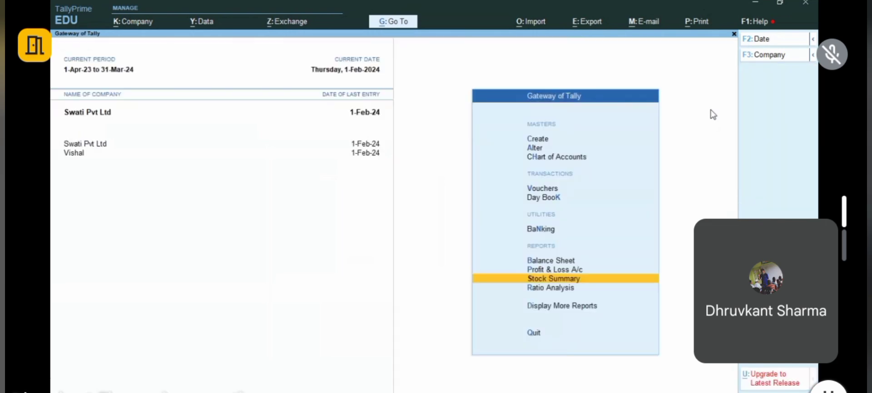
key("Escape")
key("Escape")
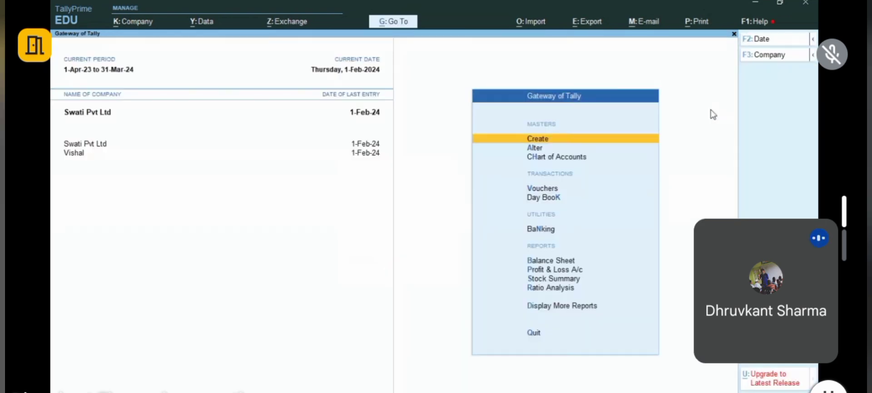
Step: Open the Balance Sheet and drill down through Current Liabilities to the Sundry Creditors group summary
key("b")
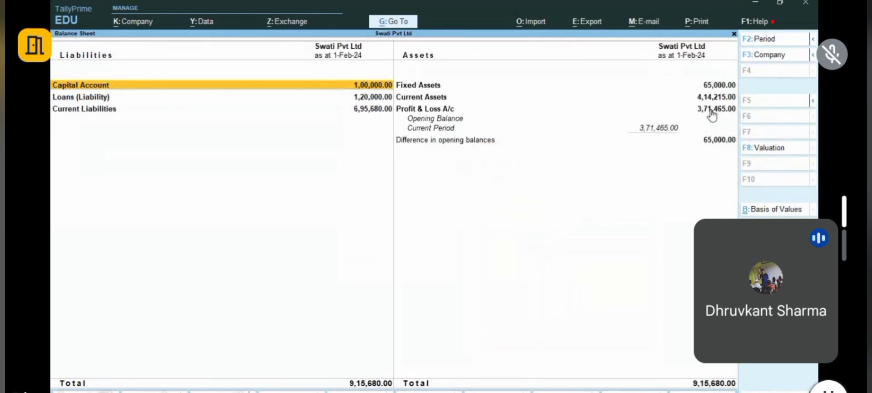
key("Down")
key("Down")
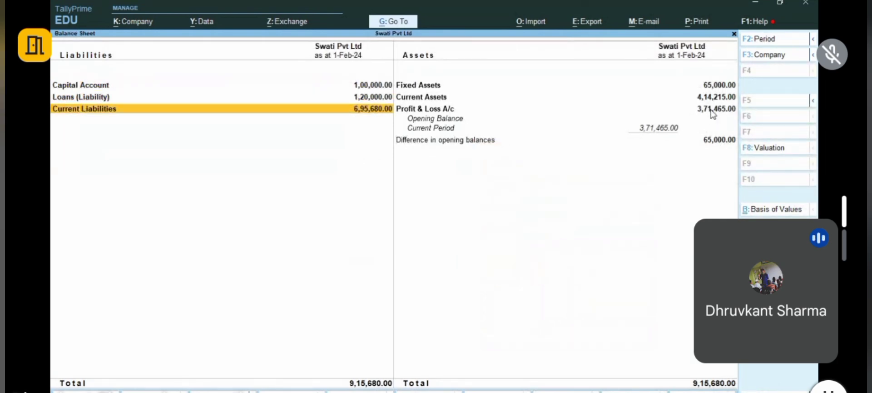
key("Return")
key("Down")
key("Return")
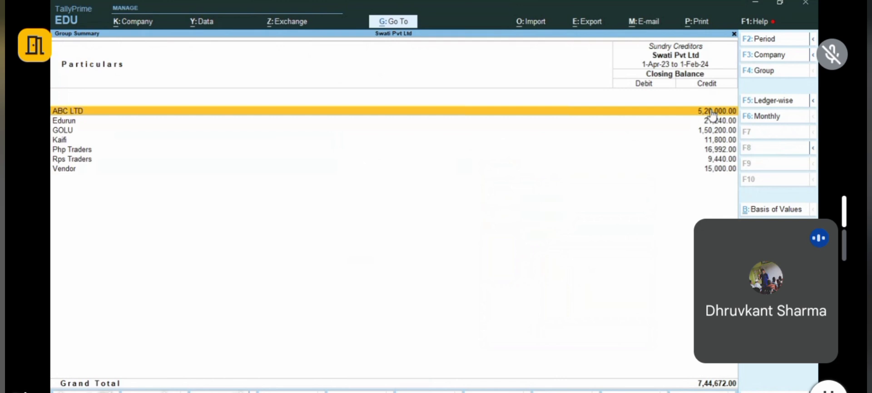
Step: Examine ABC LTD's ledger vouchers for January and February and return to its monthly summary
key("Return")
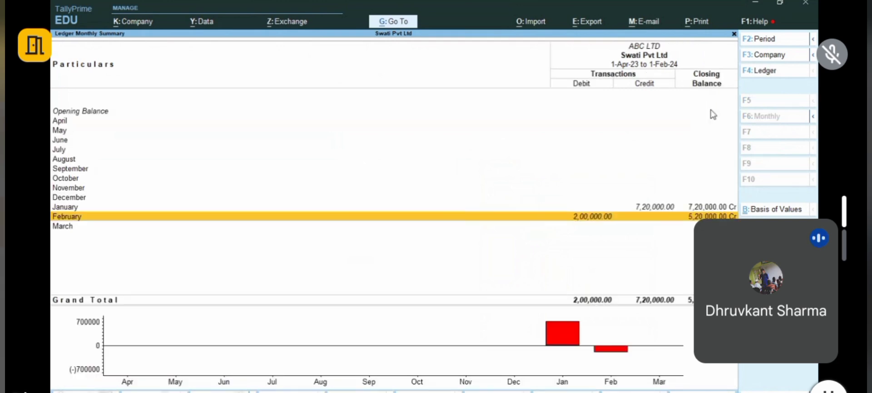
key("Up")
key("Return")
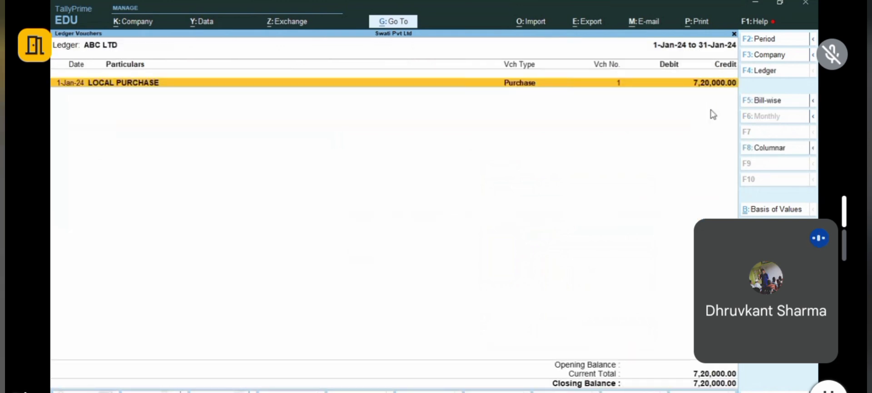
key("Escape")
key("Down")
key("Return")
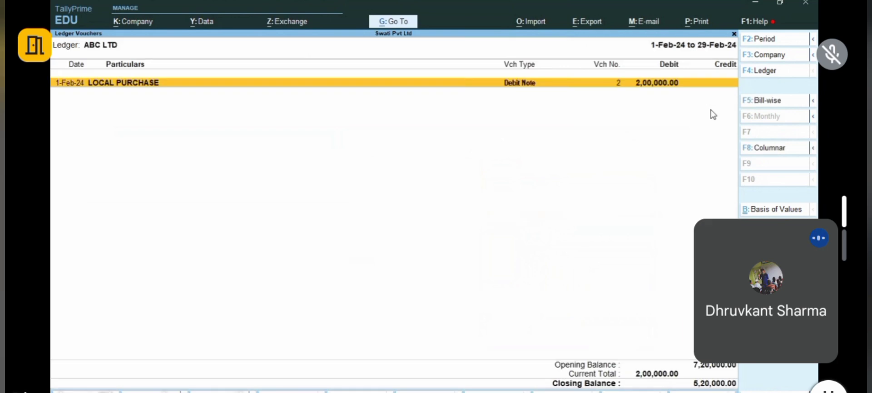
key("Escape")
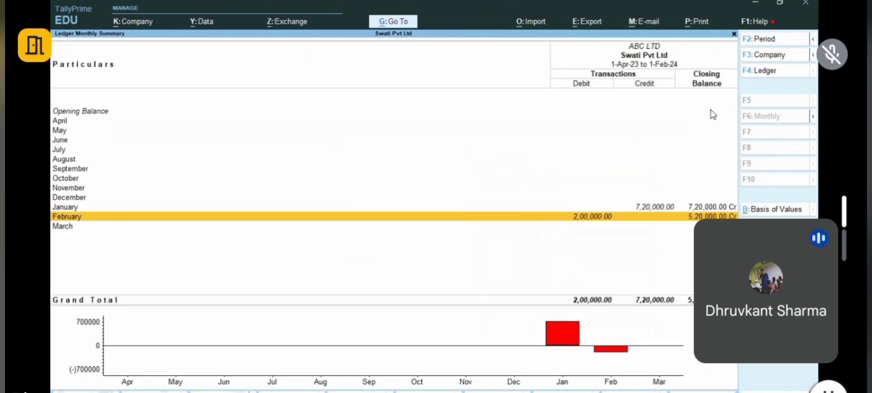
Step: Try to change the reporting period of ABC LTD's monthly summary
key("alt")
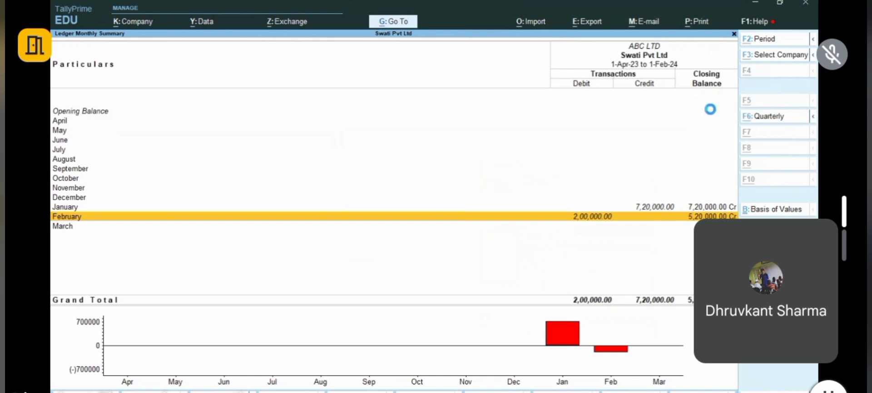
key("alt+F3")
key("Escape")
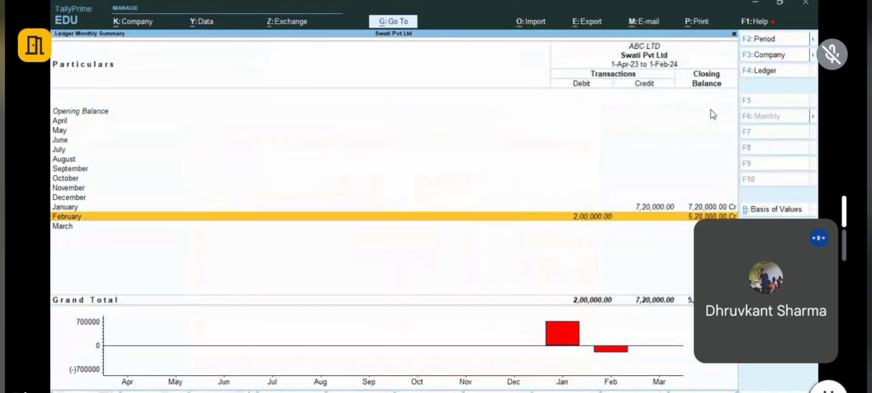
key("alt+F2")
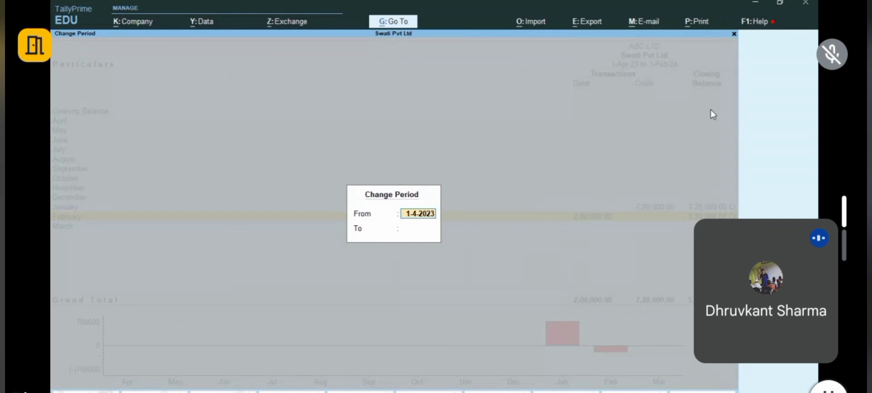
key("space")
key("Return")
key("Return")
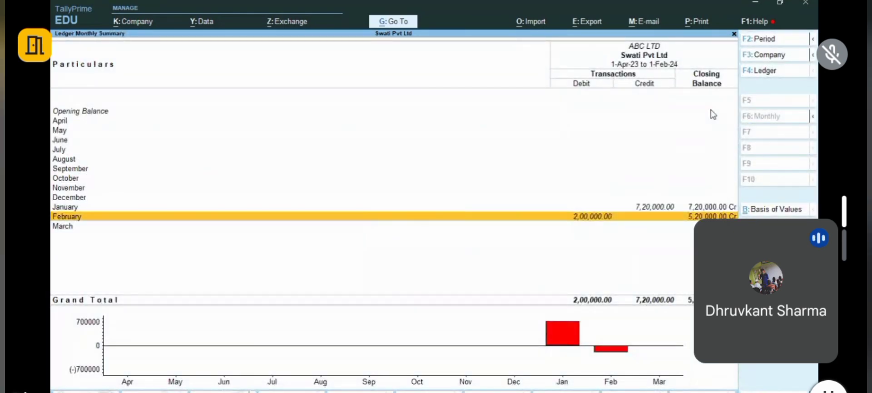
Step: Open ABC LTD's January vouchers and set the report period to 1-Apr-23 to 1-Feb-24
key("Up")
key("Return")
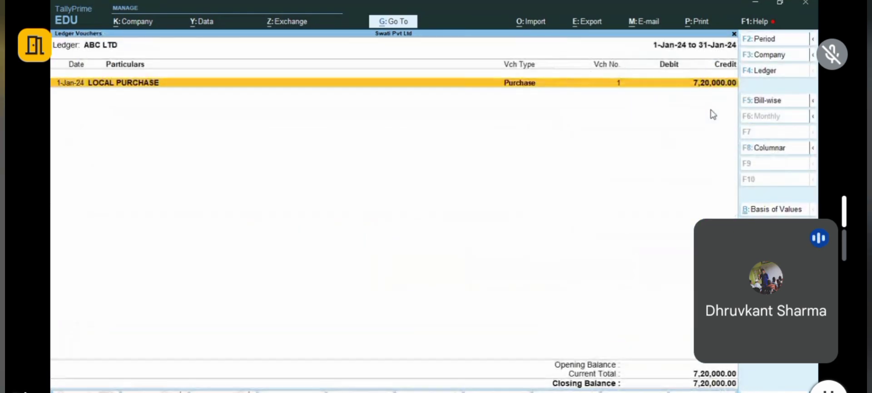
key("F2")
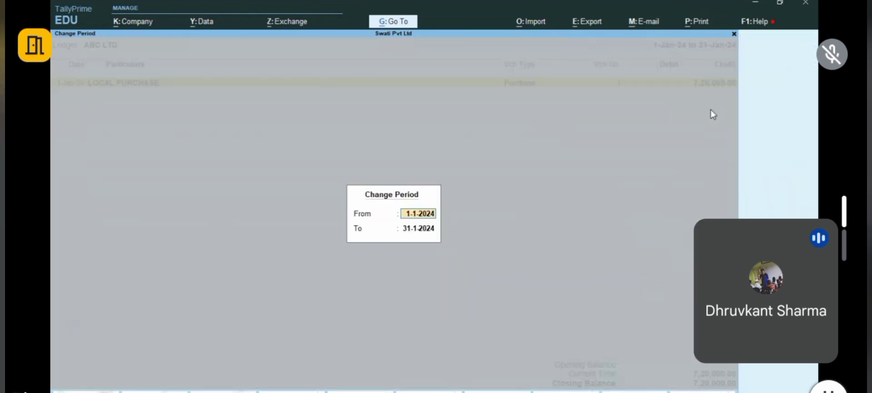
key("space")
key("Return")
type("1-2")
key("Return")
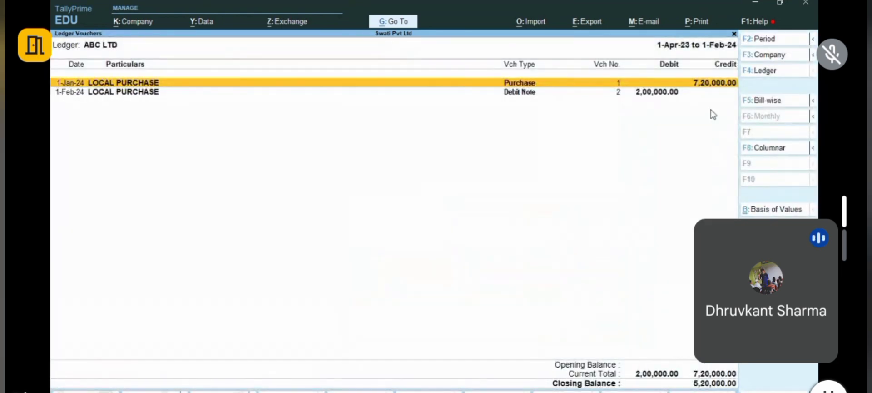
Step: Compare the 1-Jan-24 purchase with the 1-Feb-24 debit note in ABC LTD's ledger
key("Down")
key("Up")
key("Down")
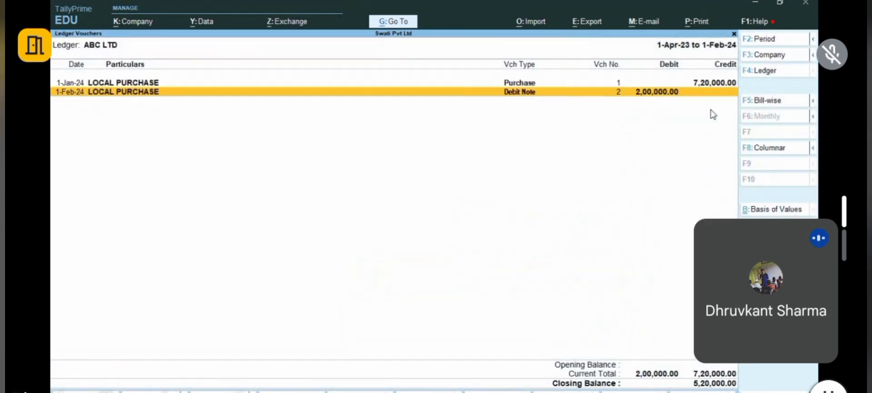
key("Up")
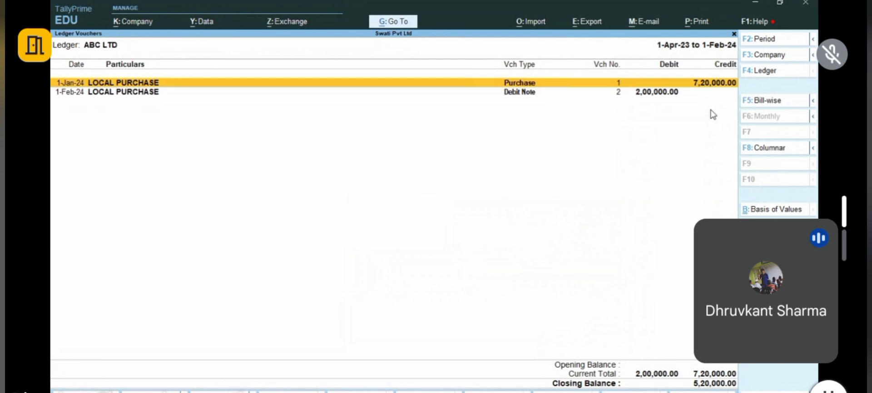
key("Down")
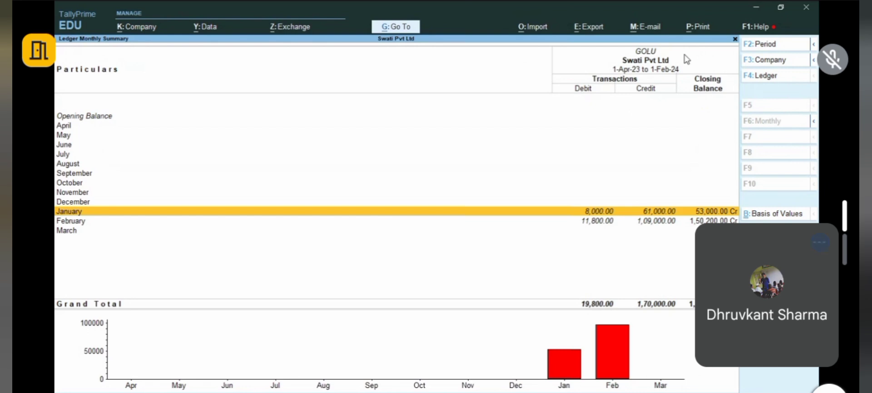
Step: Go back to the Sundry Creditors summary and open the February ledger vouchers of Rps Traders
key("Escape")
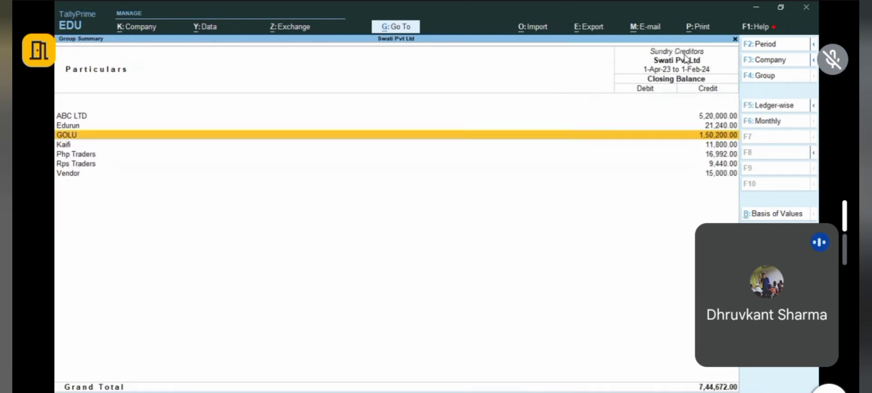
key("Up")
key("Up")
key("Down")
key("Down")
key("Down")
key("Down")
key("Down")
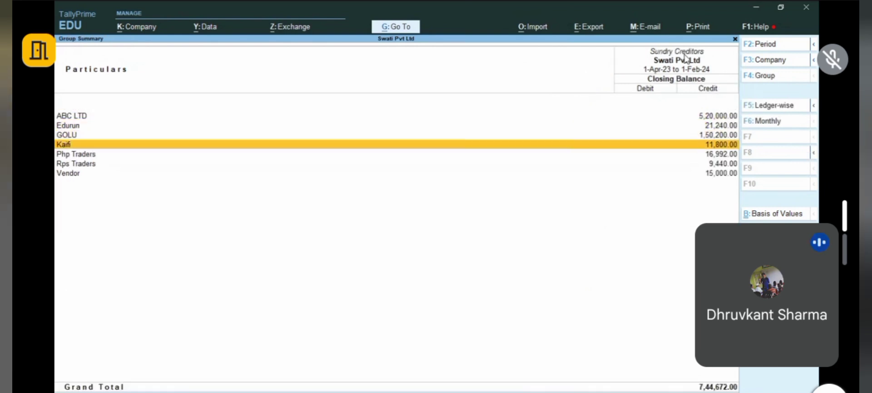
key("Return")
key("Return")
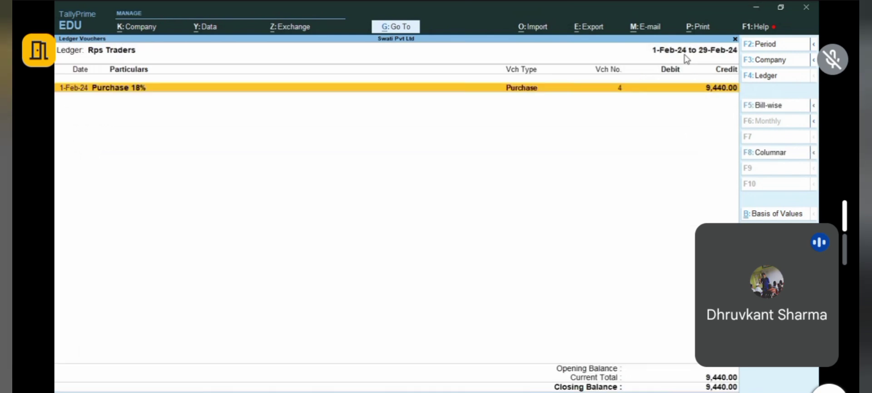
Step: Recheck the February vouchers and report period of Rps Traders, returning to the Sundry Creditors summary
key("Escape")
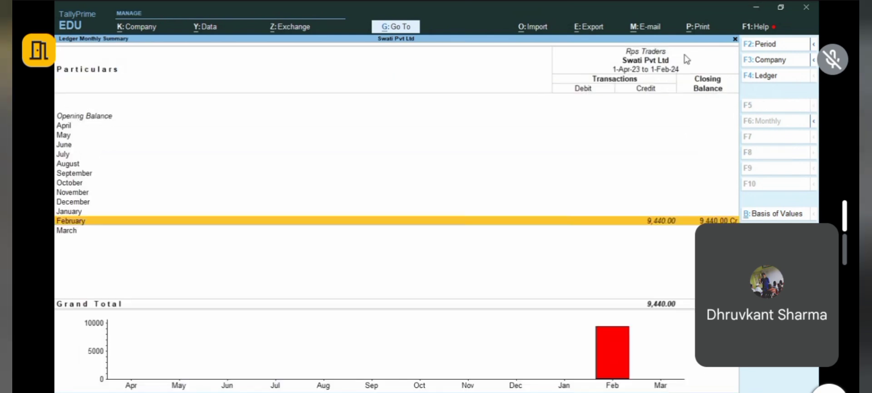
key("Return")
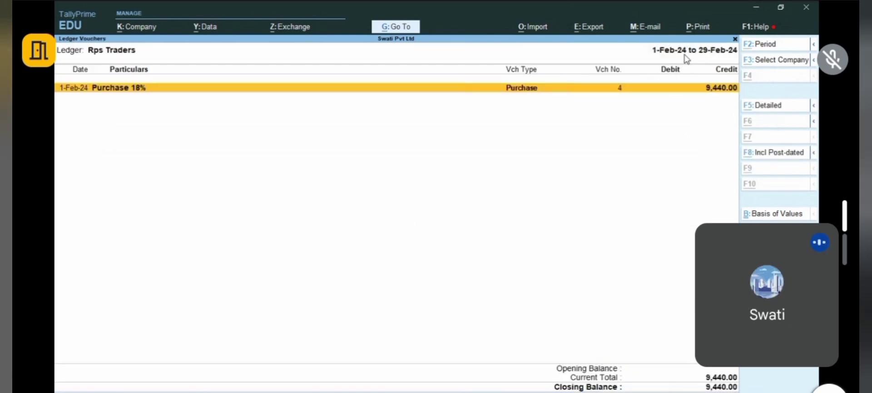
key("alt+F2")
key("Return")
key("Return")
key("Escape")
key("Escape")
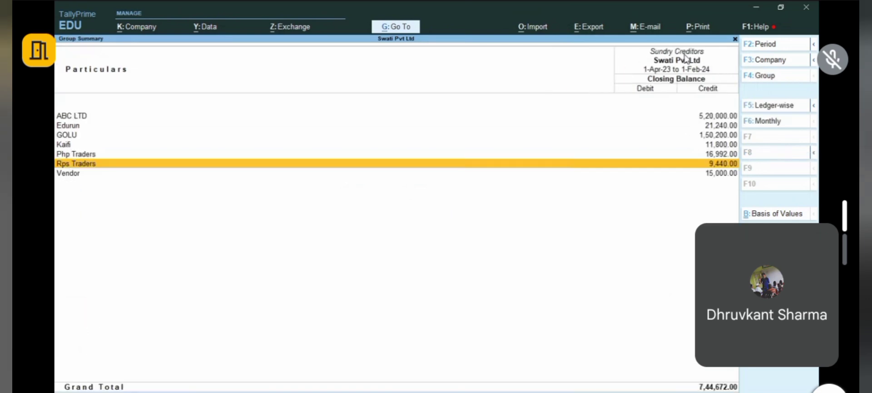
Step: Examine the February purchase and debit note entries in Edurun's ledger and go back to the creditors list
key("Up")
key("Up")
key("Up")
key("Up")
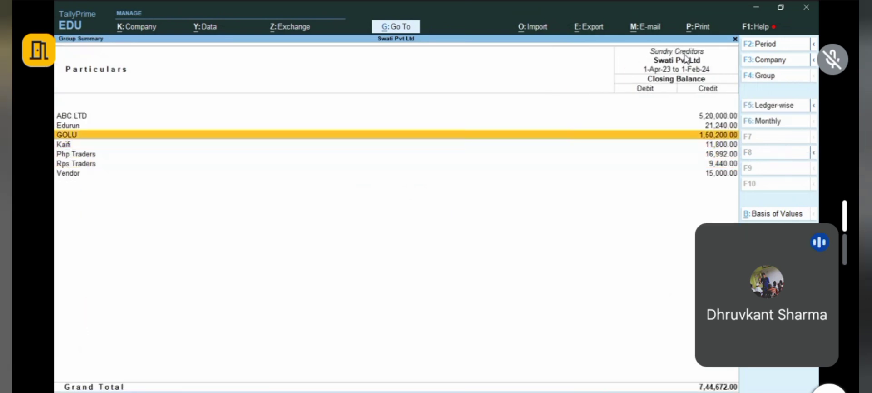
key("Return")
key("Return")
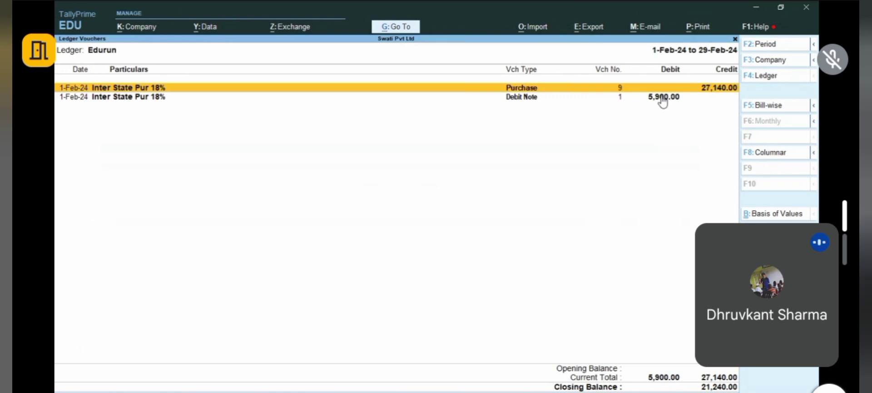
key("Escape")
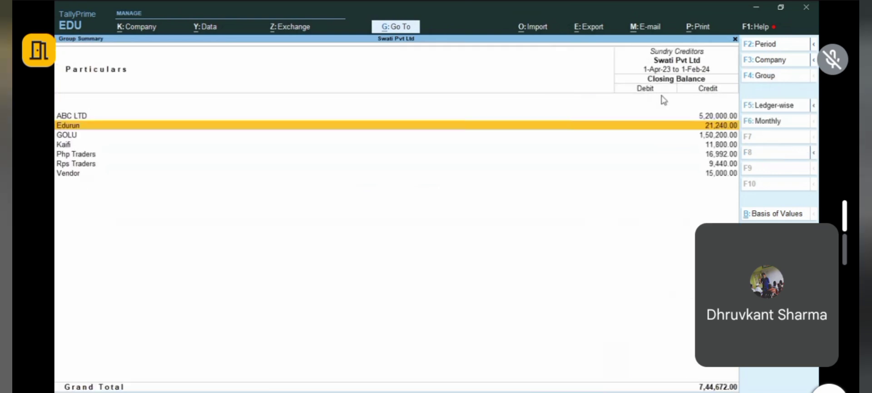
Step: Go back to the balance sheet and open the Sundry Debtors group under Current Assets
key("Escape")
key("Escape")
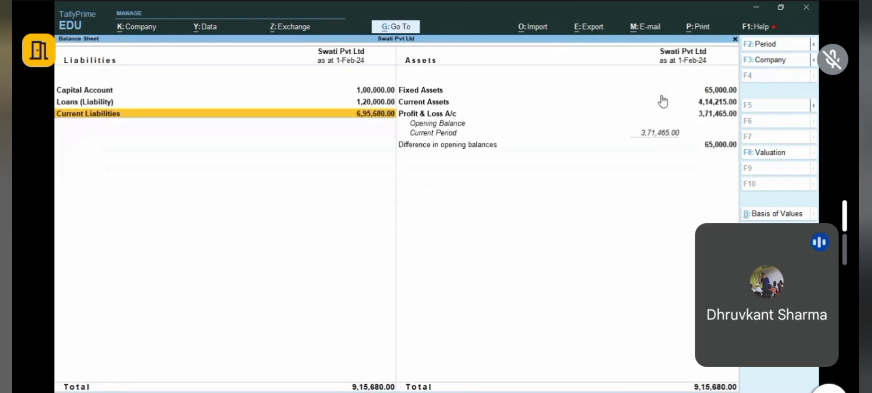
key("Right")
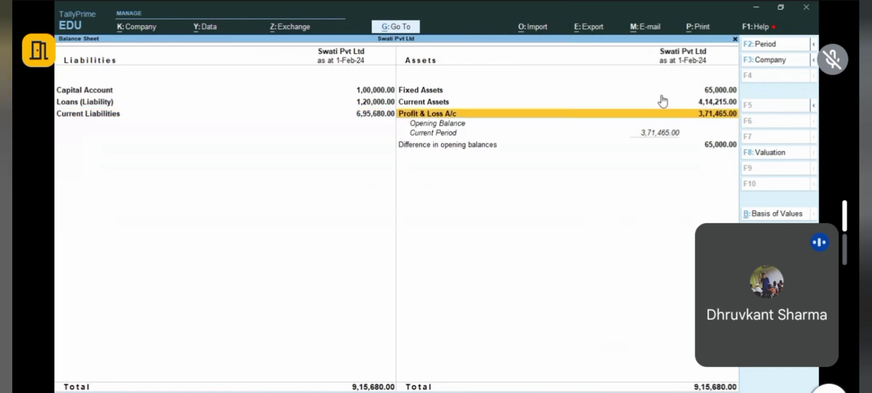
key("Up")
key("Return")
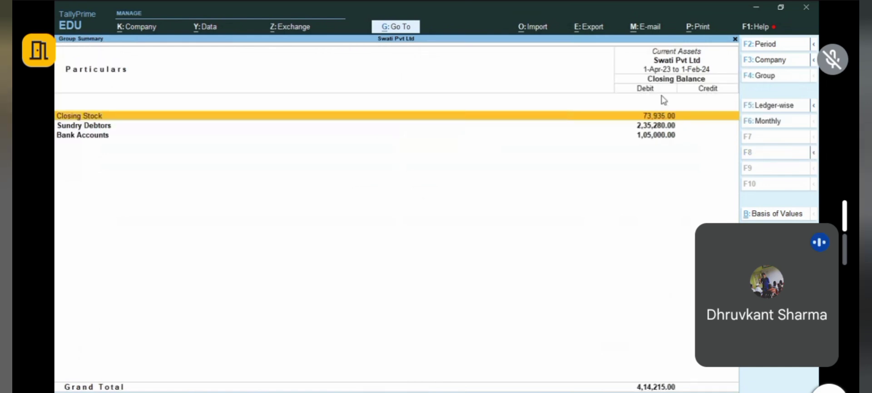
key("Down")
key("Return")
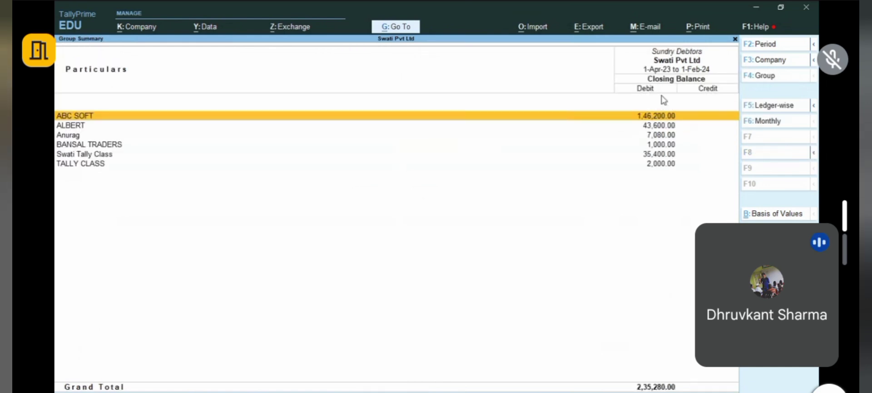
Step: Examine ABC SOFT's February ledger vouchers and return to the Sundry Debtors summary
key("Return")
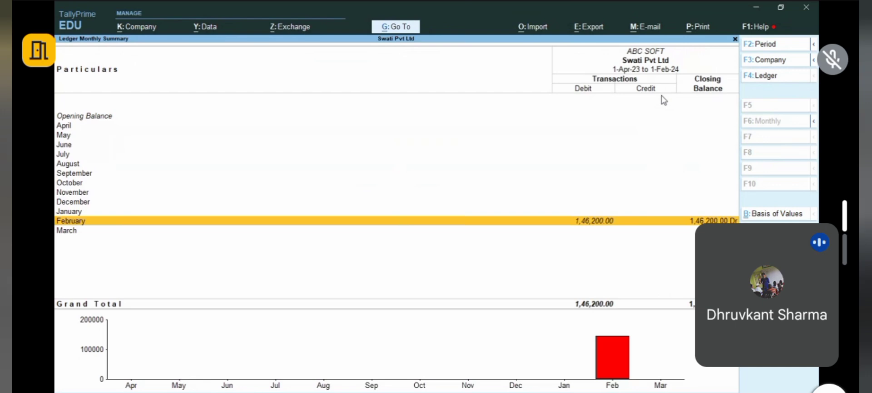
key("Return")
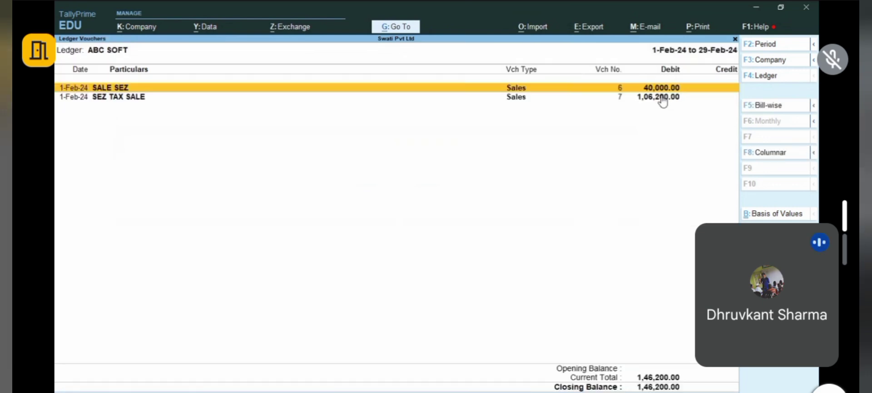
key("Escape")
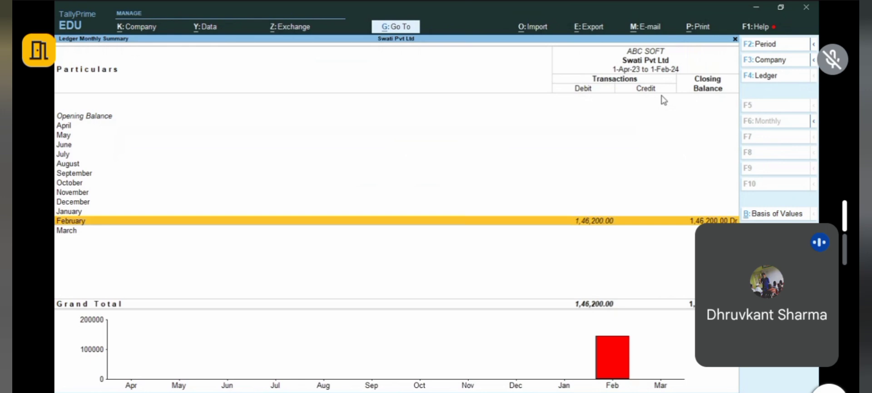
key("Escape")
Step: Check the export customer's February vouchers, including sales voucher no. 3, and go back to the debtors list
key("Down")
key("Down")
key("Up")
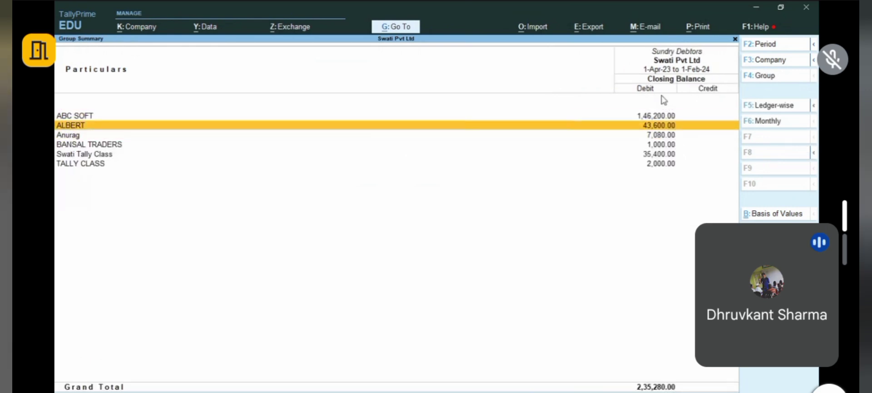
key("Return")
key("Return")
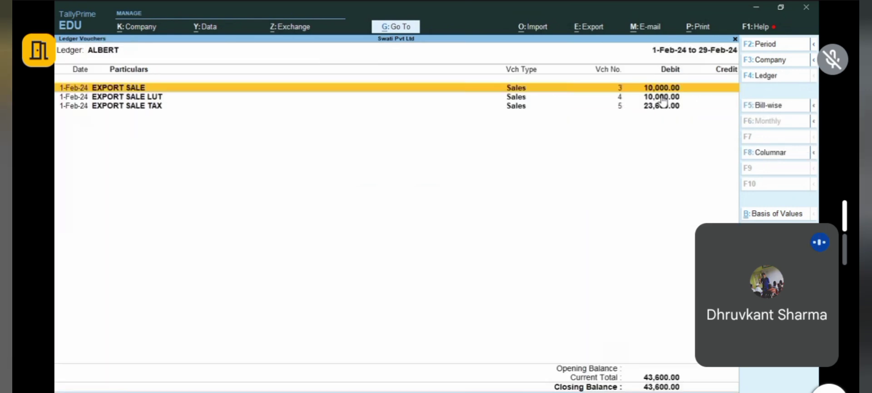
key("Return")
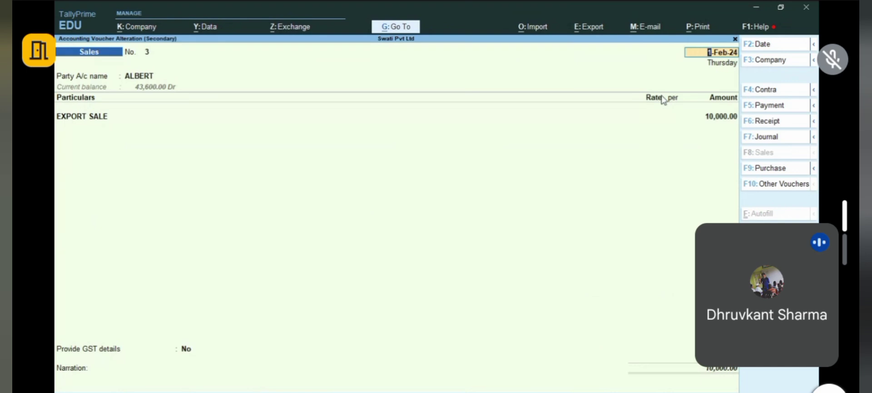
key("Escape")
key("Escape")
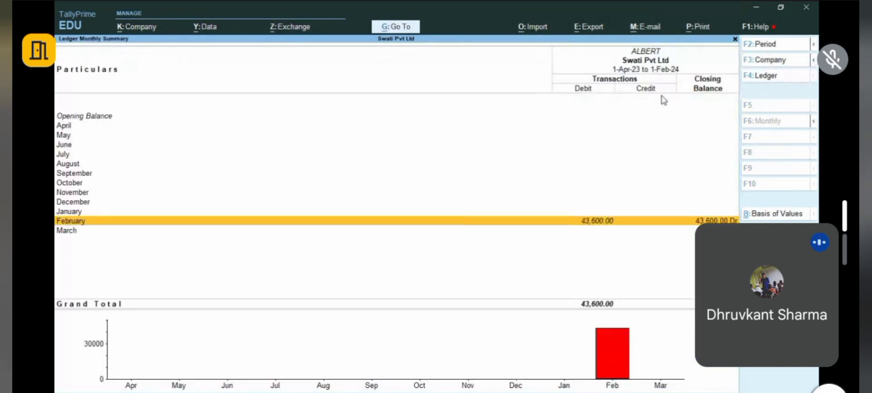
key("Escape")
Step: Compare the February Inter State Sale 18% sales entry with its credit note in the third debtor's ledger and return to the summary
key("Down")
key("Down")
key("Up")
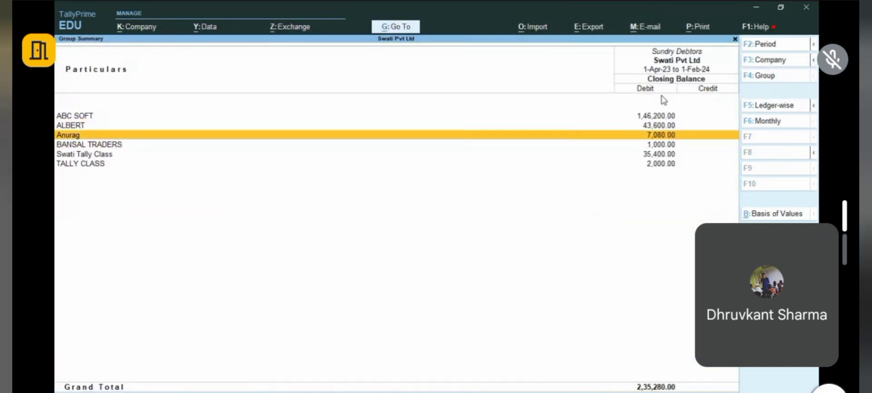
key("Return")
key("Return")
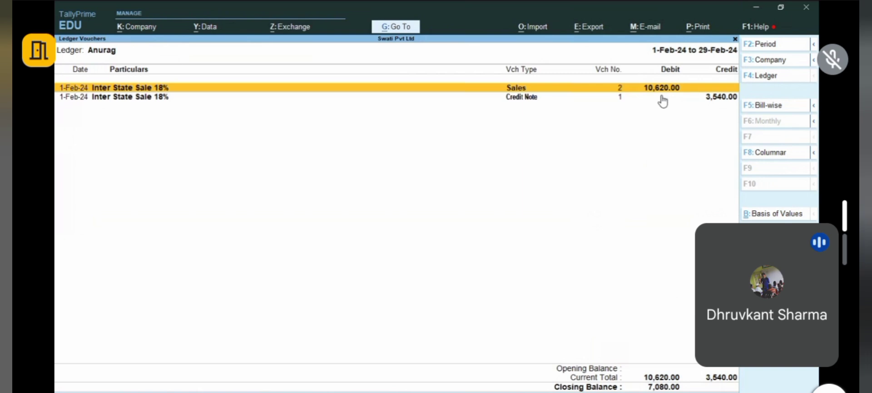
key("Down")
key("Up")
key("Down")
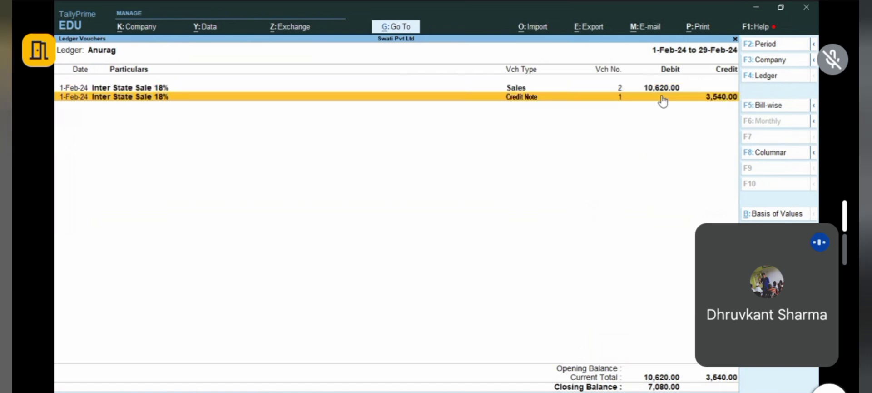
key("Escape")
key("Escape")
Step: Open BANSAL TRADERS' January ledger vouchers and set the report period to 1-Apr-23 to 1-Feb-24
key("Down")
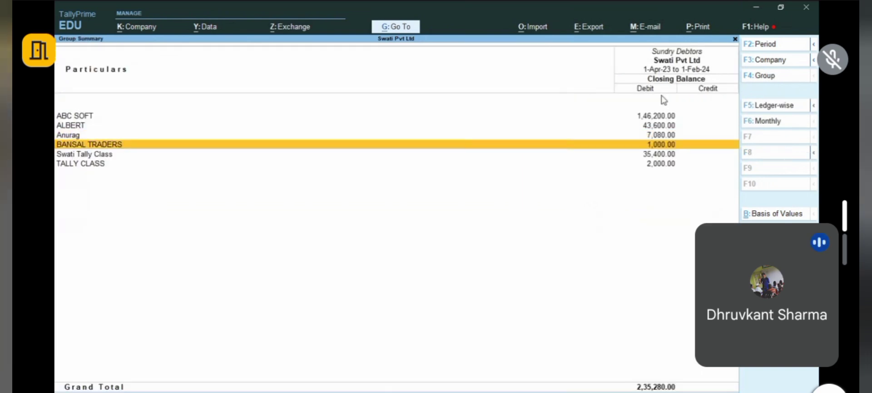
key("Return")
key("Up")
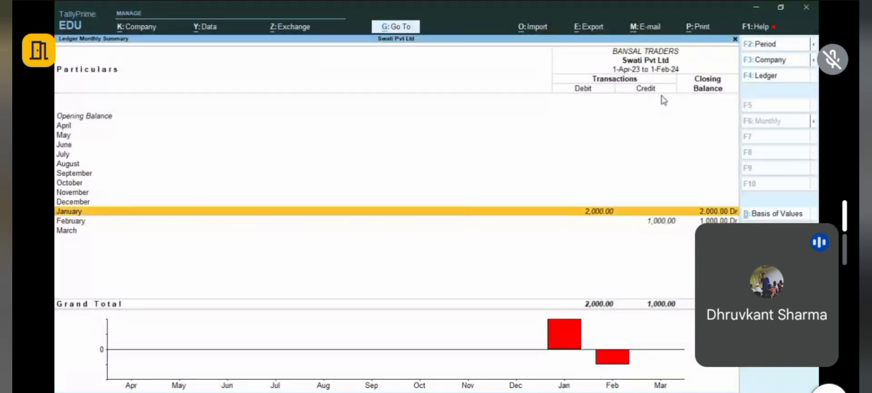
key("Return")
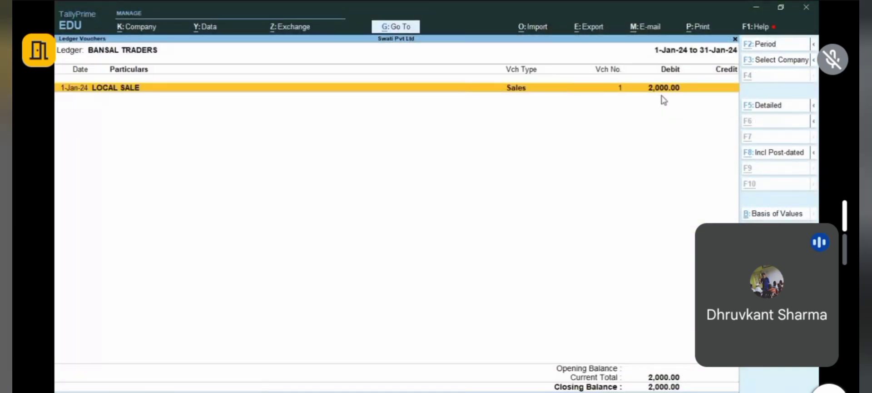
key("alt+F2")
key("Return")
key("Return")
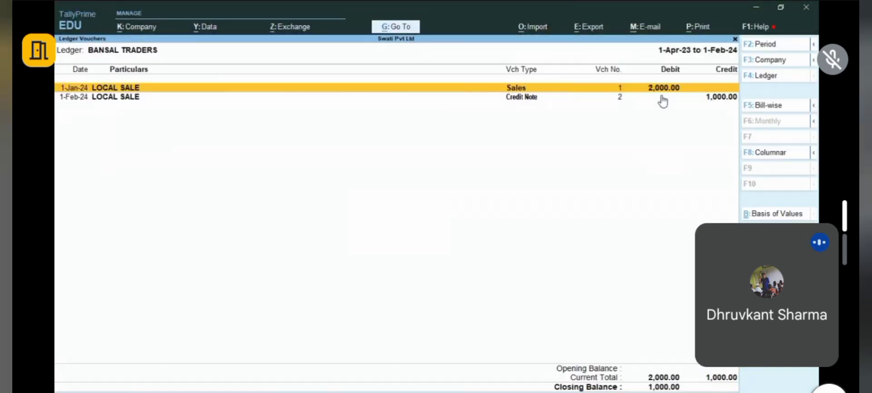
Step: Compare the 1-Jan-24 LOCAL SALE with the 1-Feb-24 credit note for BANSAL TRADERS, returning to the debtors list
key("Down")
key("Up")
key("Down")
key("Escape")
key("Escape")
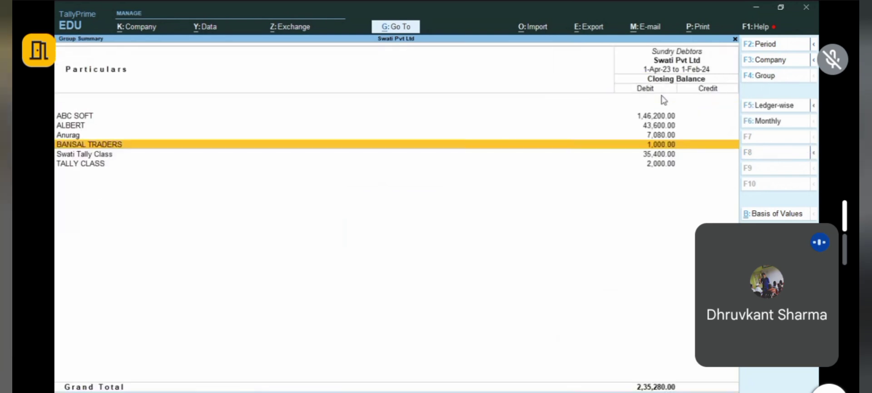
Step: Reopen the export customer's February ledger vouchers and extend the period to 1-Apr-23 to 1-Feb-24
key("Down")
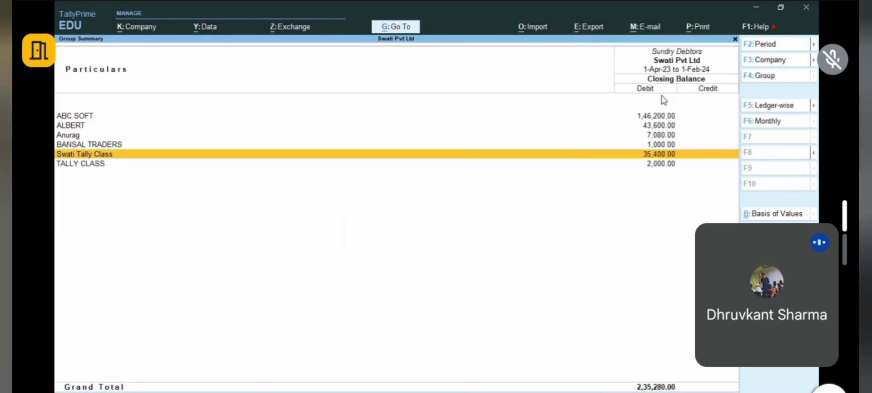
key("Down")
key("Up")
key("Up")
key("Up")
key("Up")
key("Return")
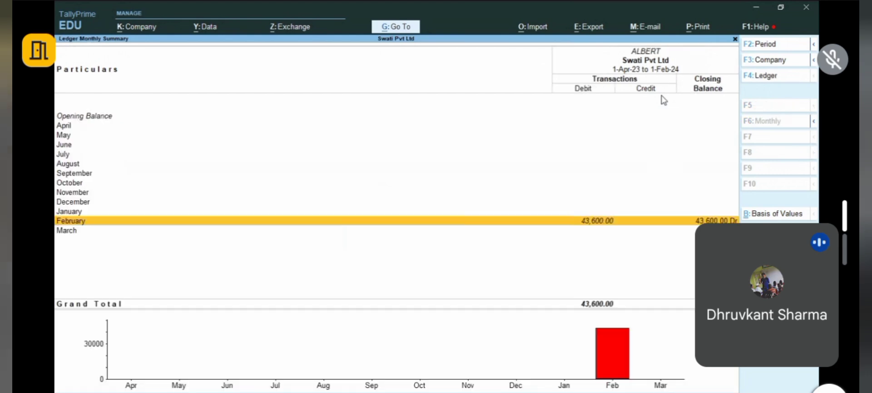
key("Return")
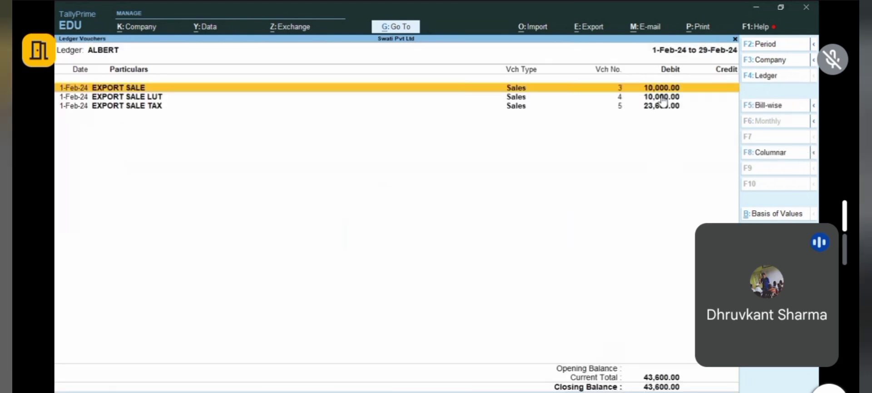
key("alt+F2")
key("Return")
key("Return")
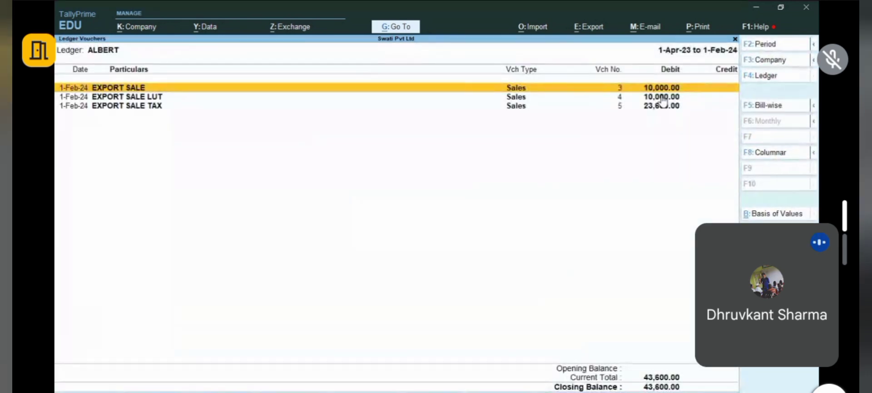
Step: View the EXPORT SALE voucher no. 3 without altering it and return to the Sundry Debtors summary
key("Return")
key("Escape")
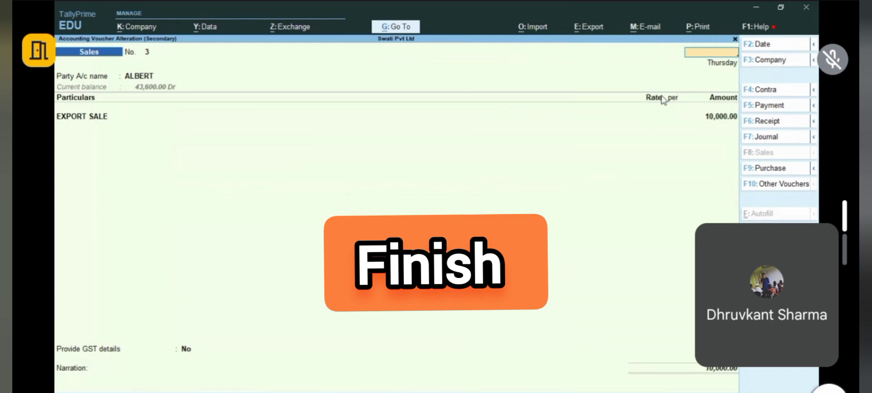
key("Escape")
key("Escape")
key("Escape")
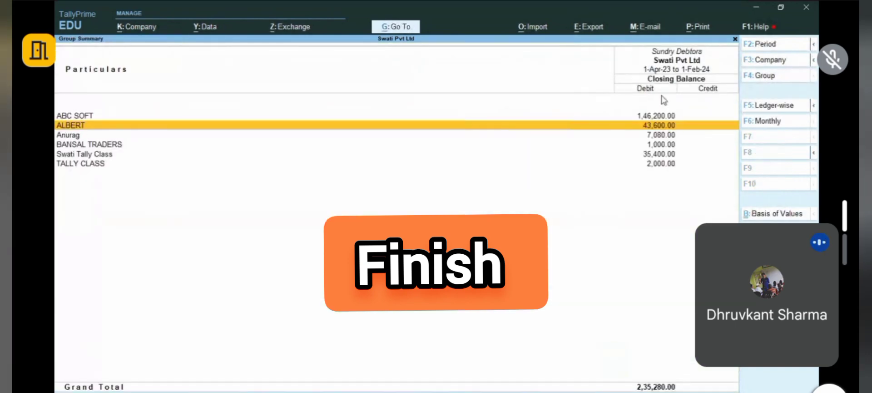